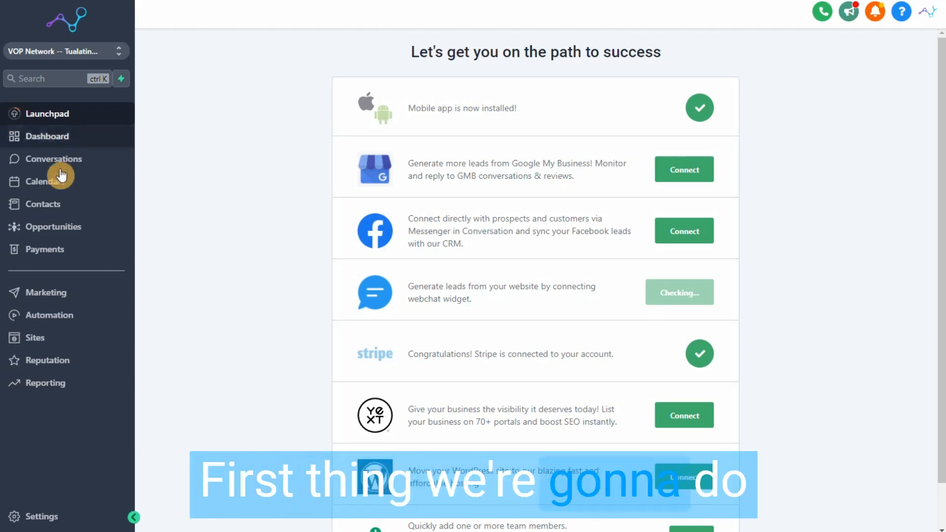
Step: Add a calendar named Testing Team with the Basil event color, and continue to its availability settings
click(53, 188)
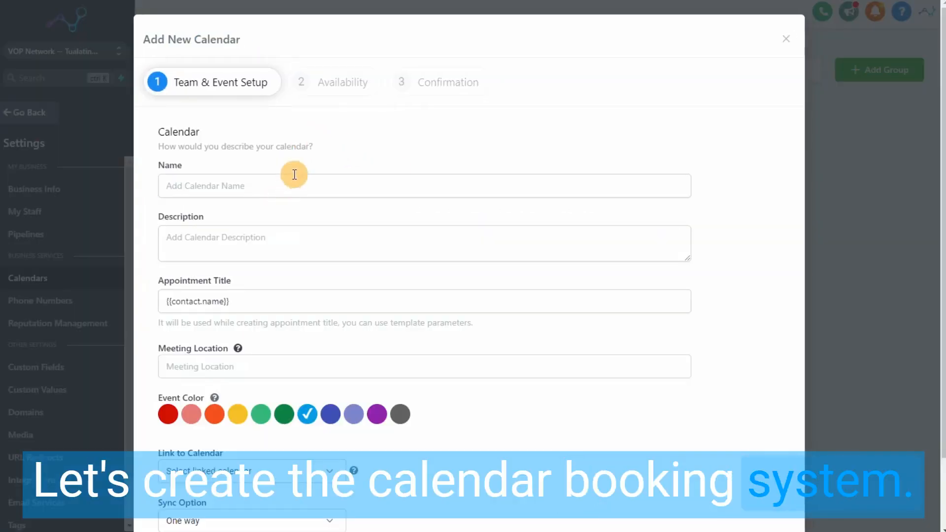
click(291, 176)
text(Testing Team)
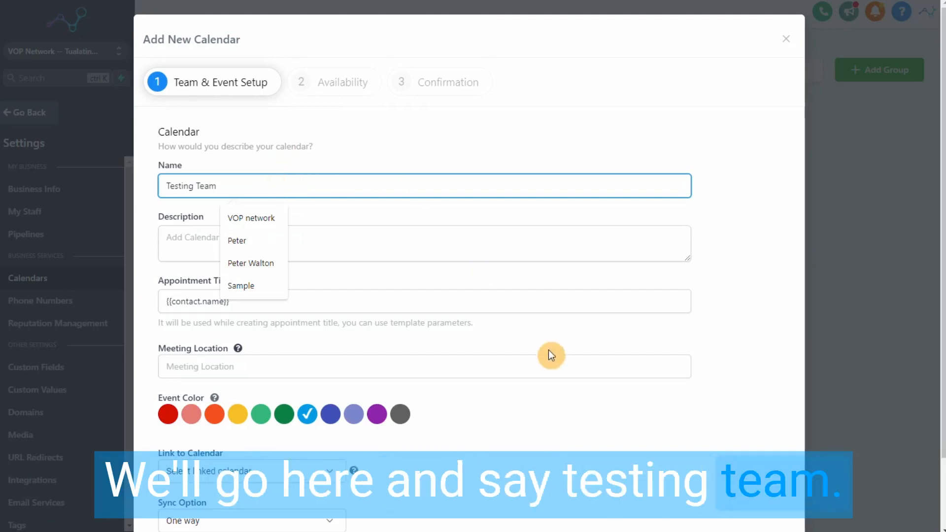
click(542, 236)
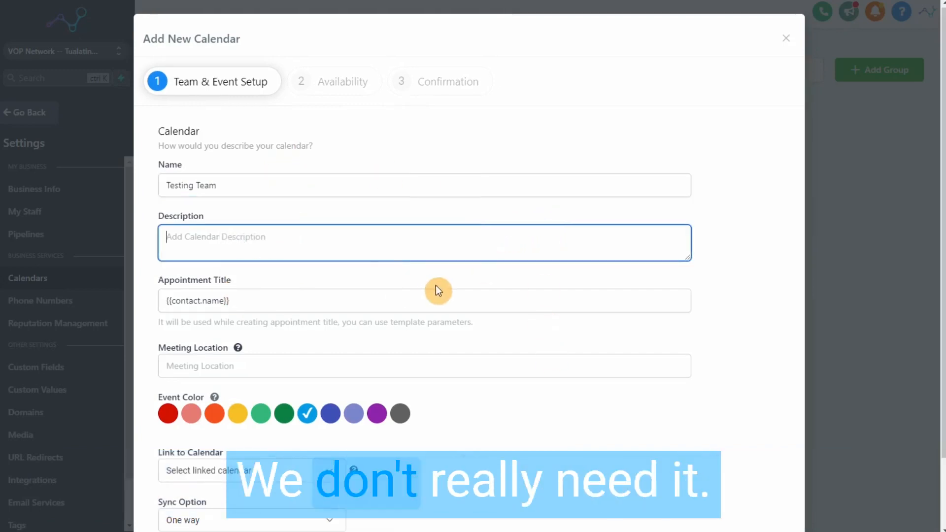
scroll(438, 291, down, 2)
click(284, 333)
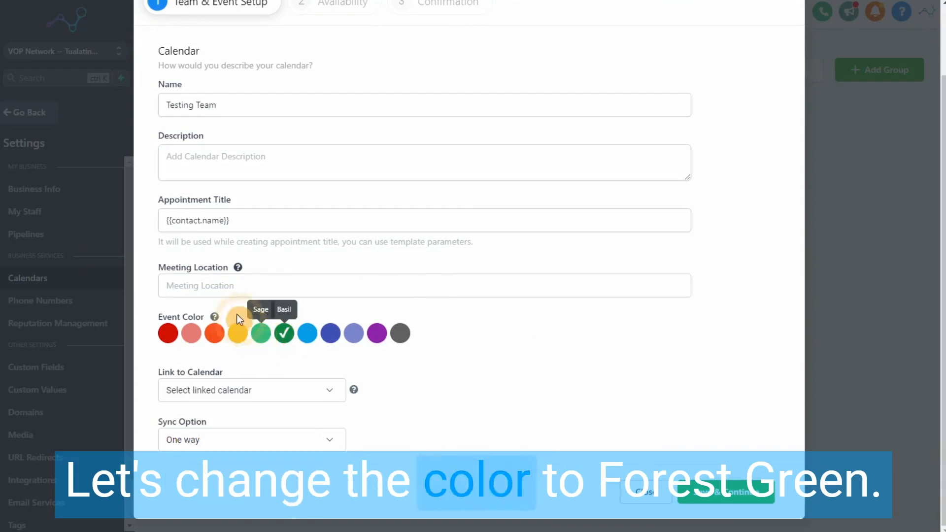
click(727, 494)
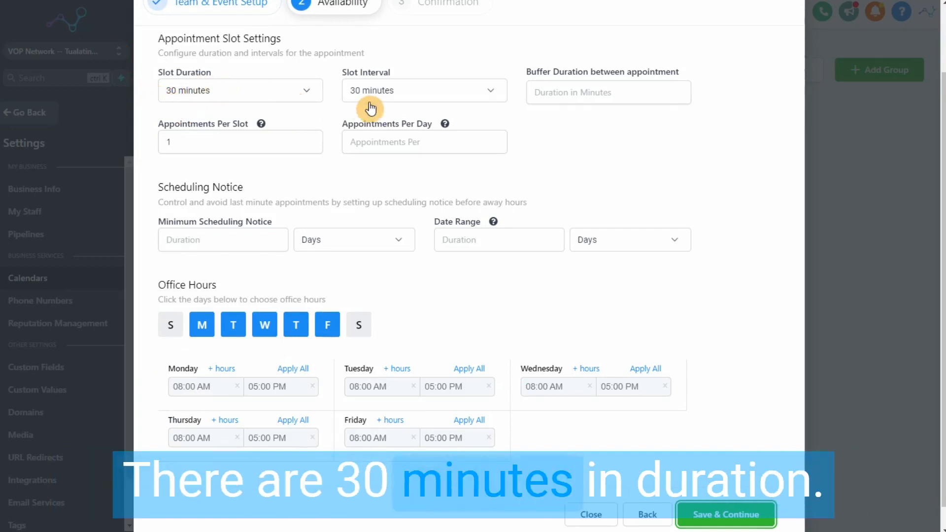
Step: Set the slot duration to 45 minutes, the slot interval to 15 minutes and the minimum scheduling notice to 1 day
click(239, 98)
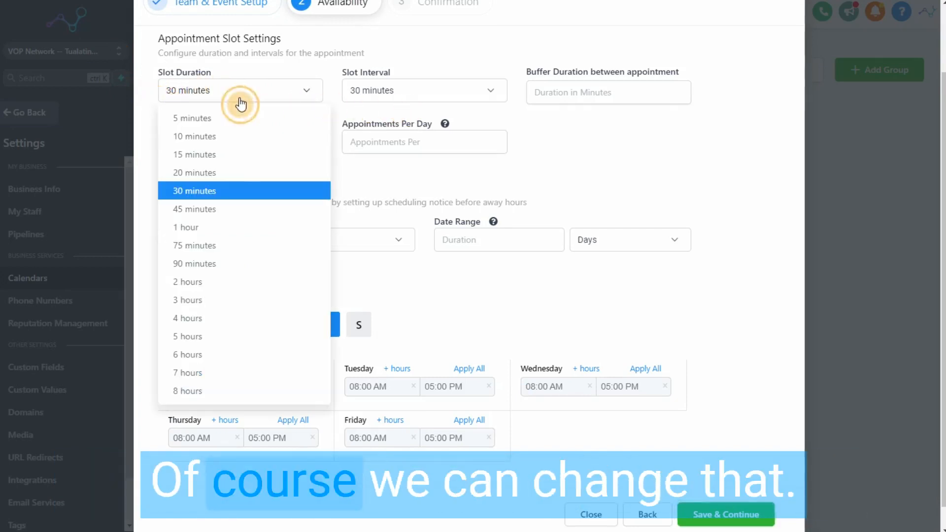
click(215, 210)
click(420, 95)
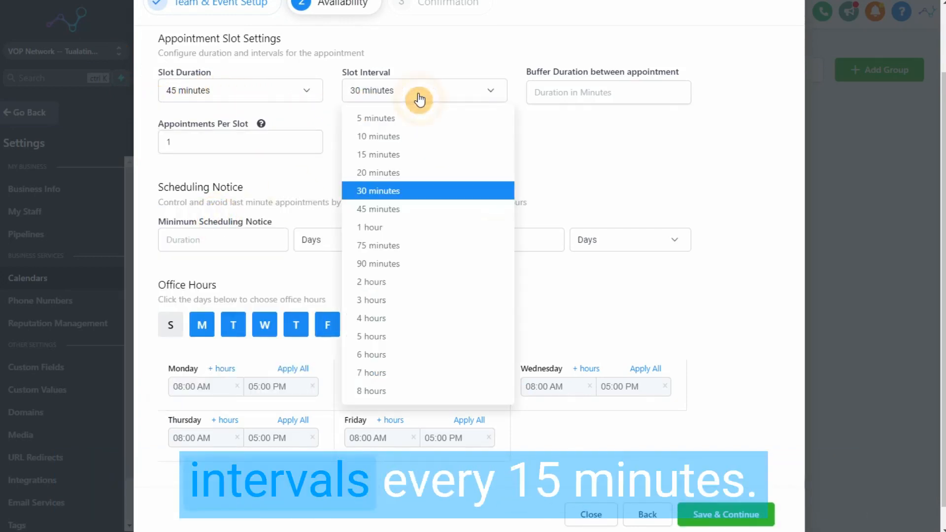
click(403, 153)
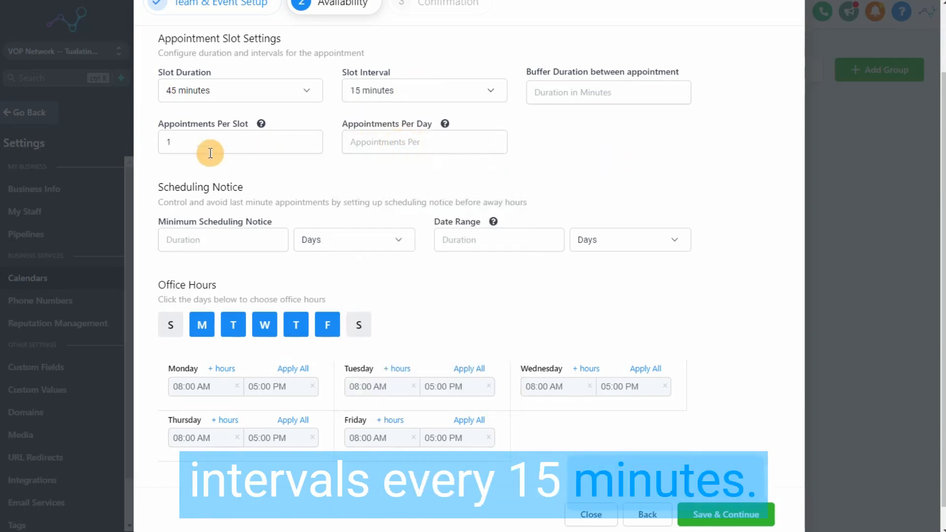
click(246, 242)
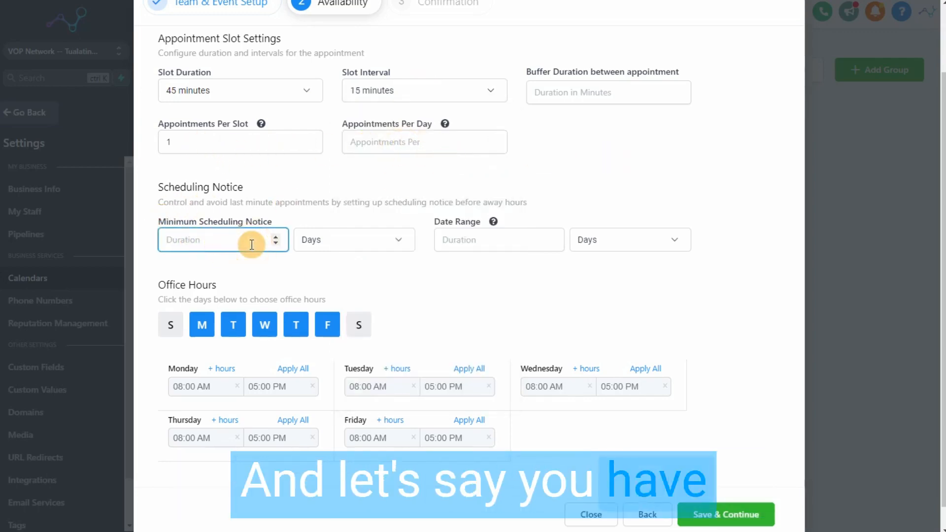
text(1)
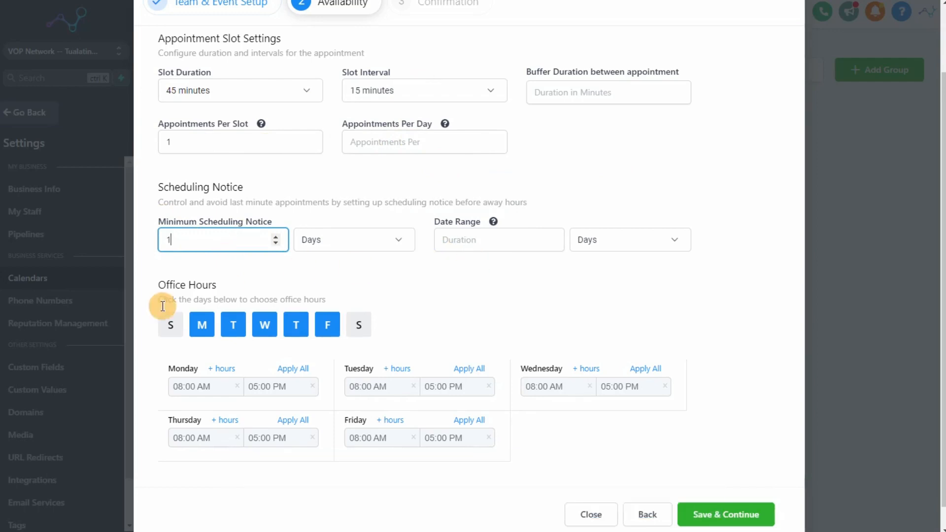
Step: Try adding Sunday and Saturday to the office days, and take both out again
scroll(259, 345, down, 1)
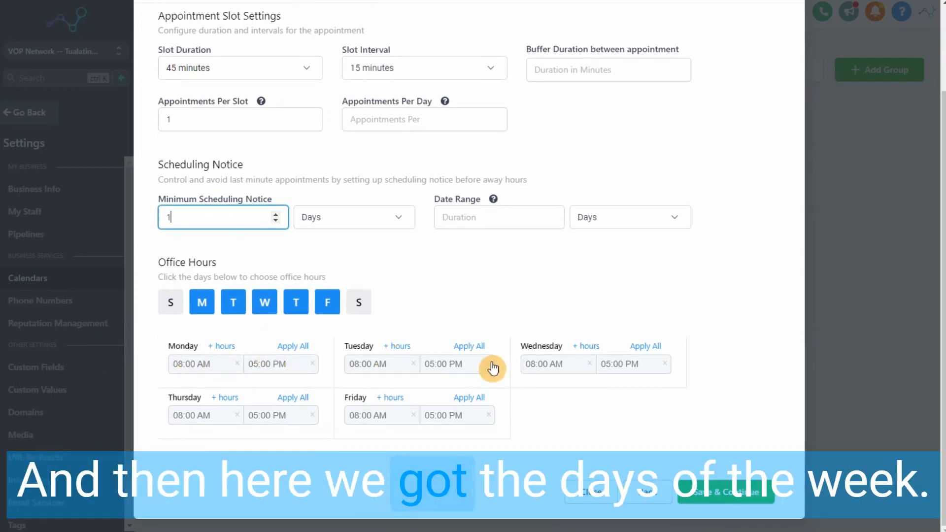
click(175, 326)
click(171, 302)
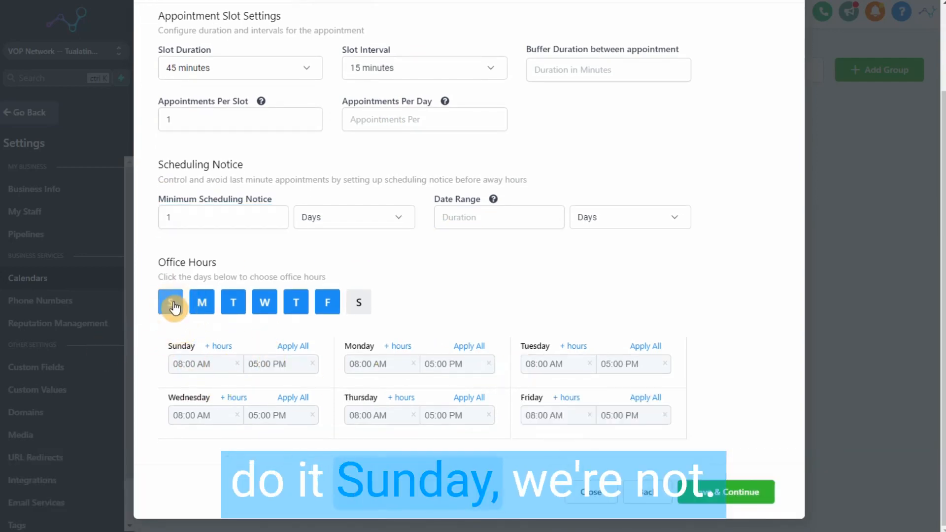
click(171, 301)
click(355, 309)
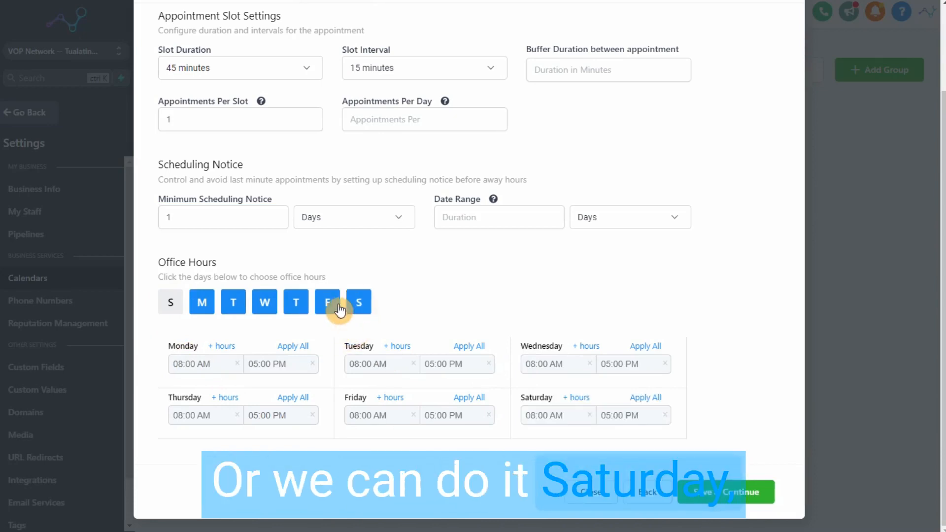
click(329, 306)
click(350, 310)
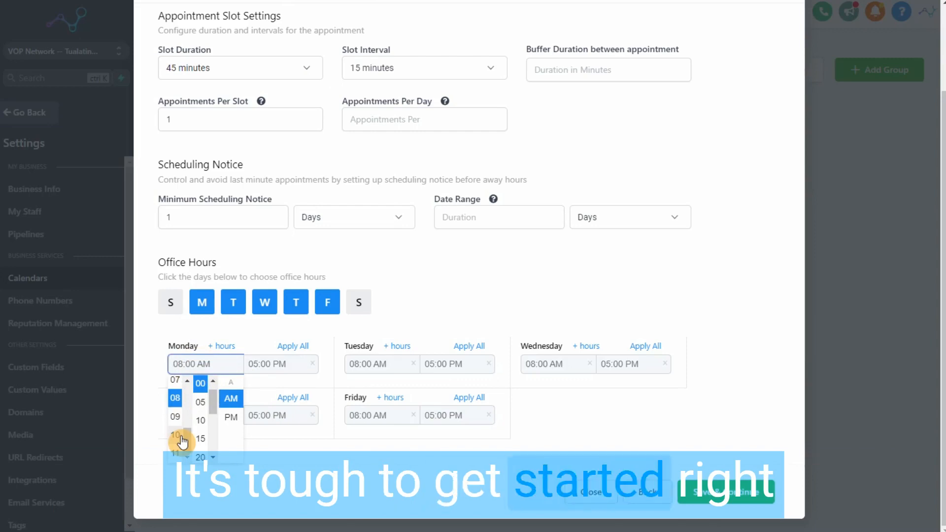
Step: Set Monday's office hours to 10:00 AM through 04:00 PM, and continue to the confirmation settings
click(182, 437)
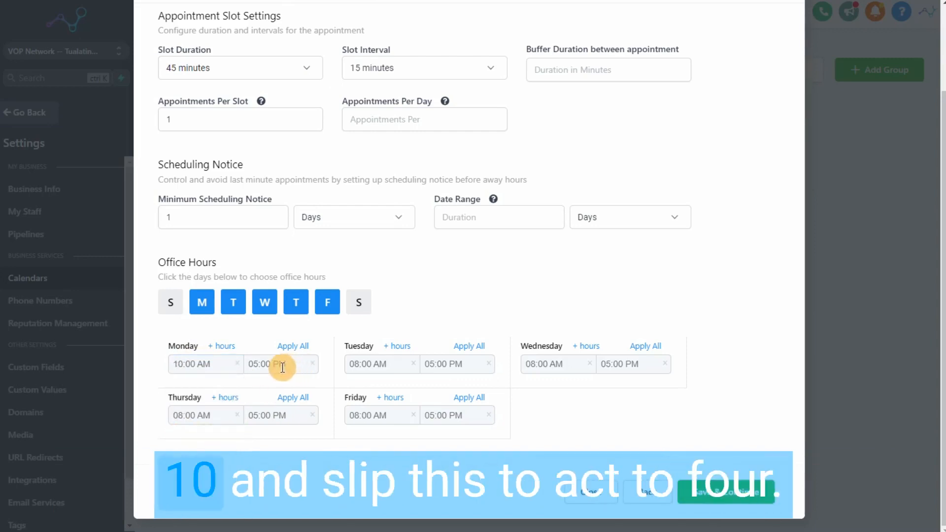
click(276, 382)
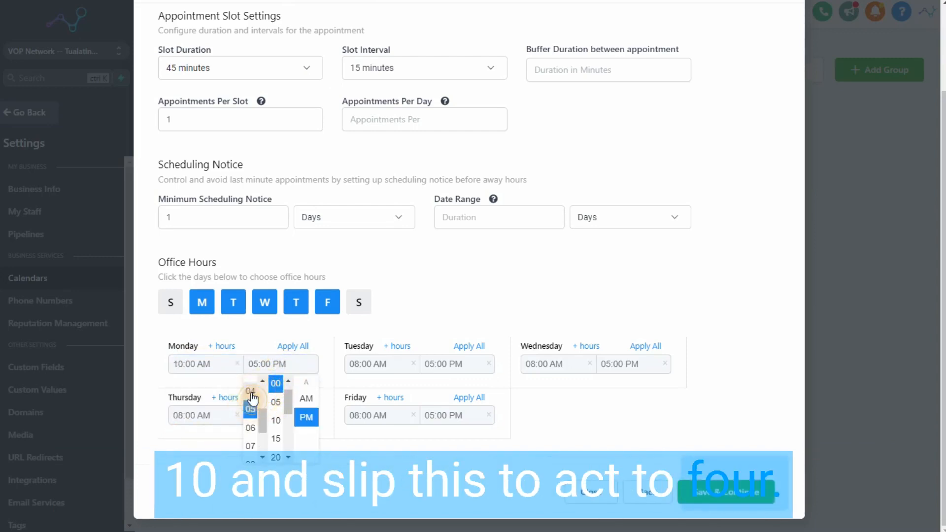
click(251, 392)
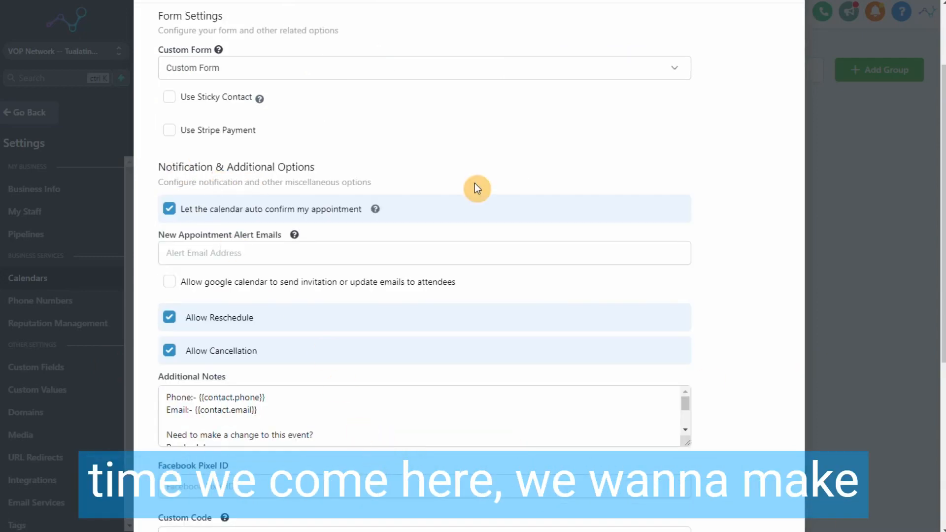
Step: Enable Use Sticky Contact and Use Stripe Payment, with the payment mode on Test and an amount of 50
scroll(477, 189, up, 2)
click(167, 202)
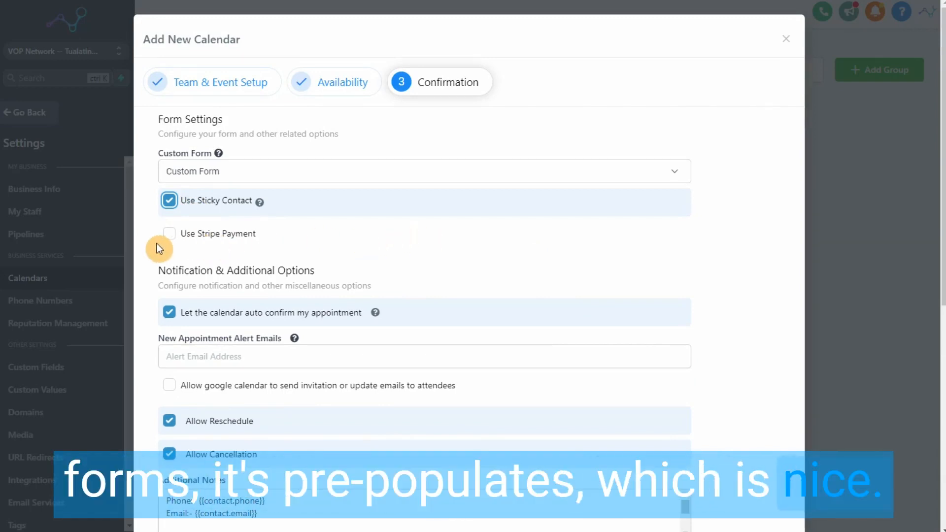
click(169, 233)
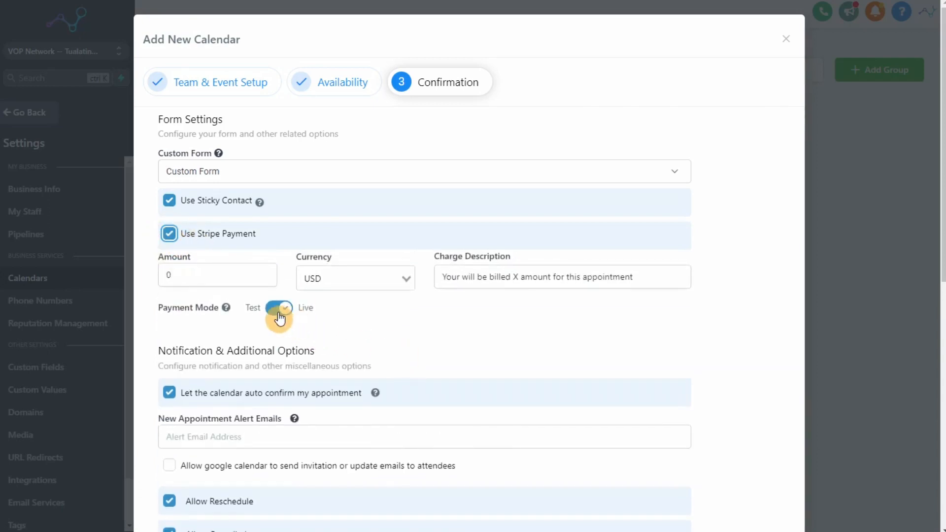
click(278, 313)
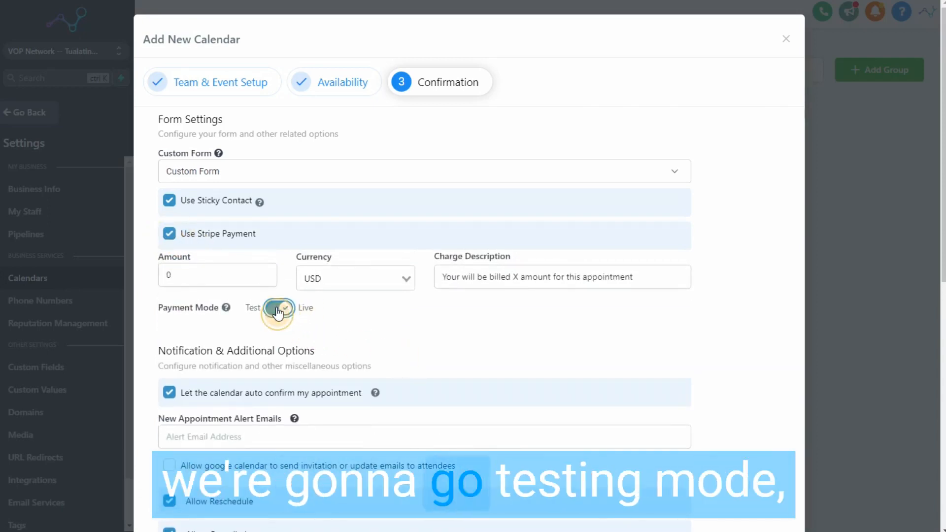
double_click(211, 283)
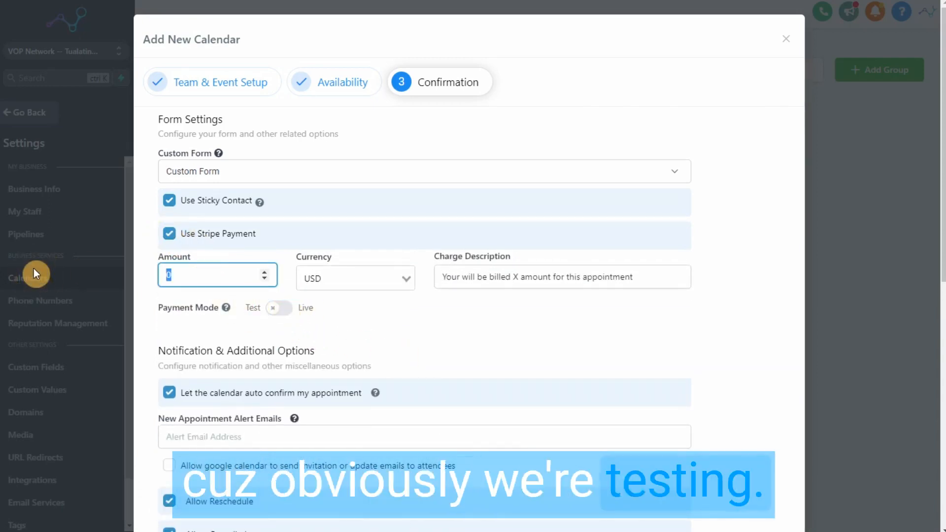
text(50)
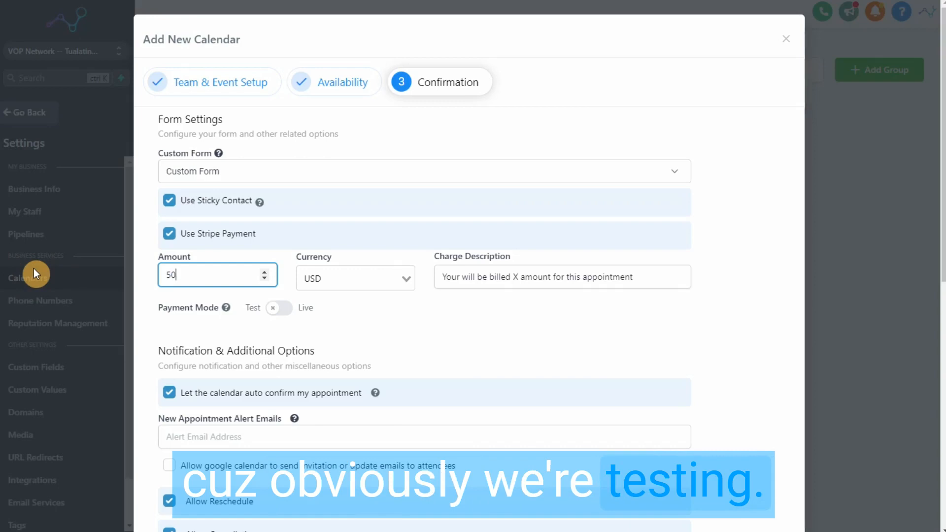
Step: Replace the X placeholder in the charge description with 50
click(522, 277)
key(BackSpace)
key(BackSpace)
key(BackSpace)
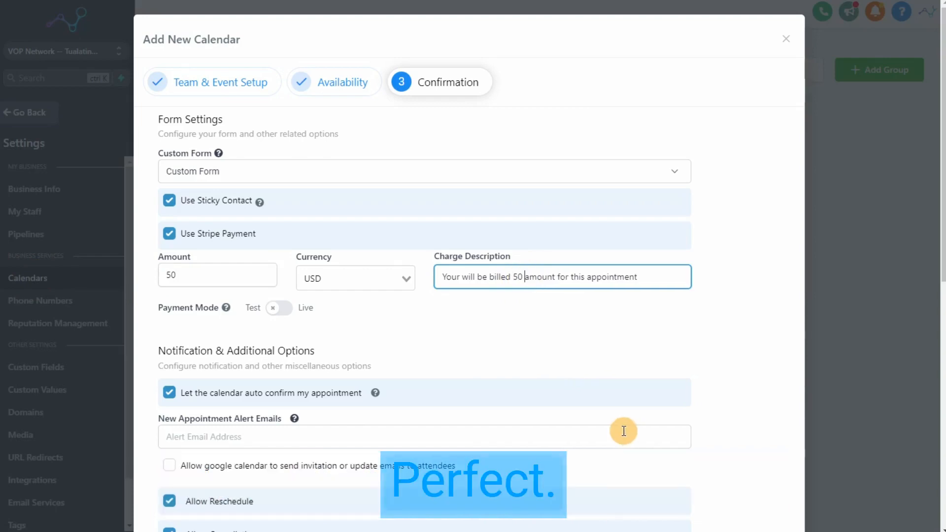
Step: Review the calendar's notification options, alert email field and additional notes
scroll(597, 481, down, 9)
scroll(154, 167, up, 3)
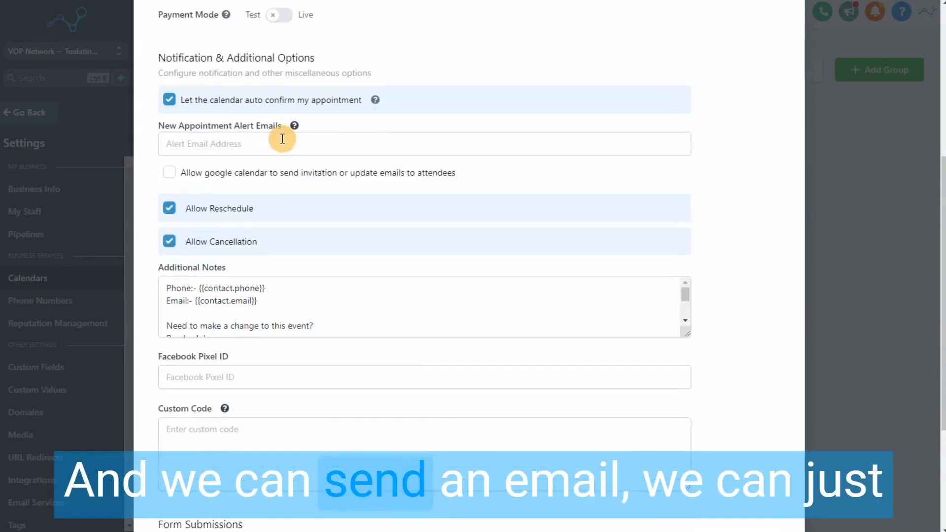
click(187, 144)
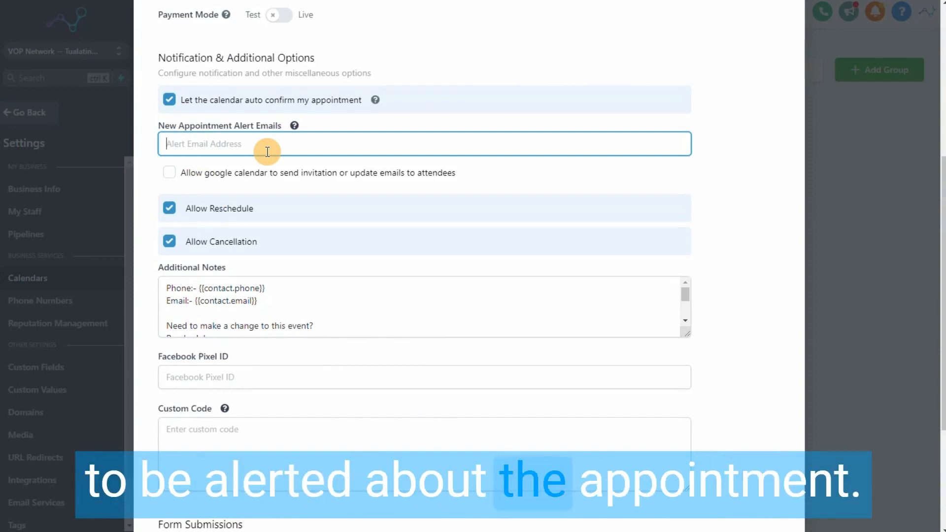
scroll(325, 310, down, 3)
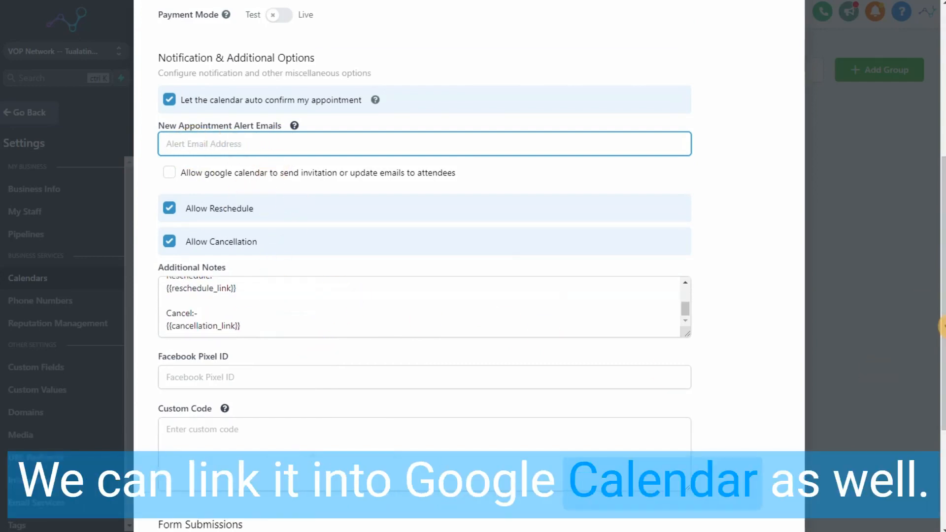
scroll(939, 313, down, 4)
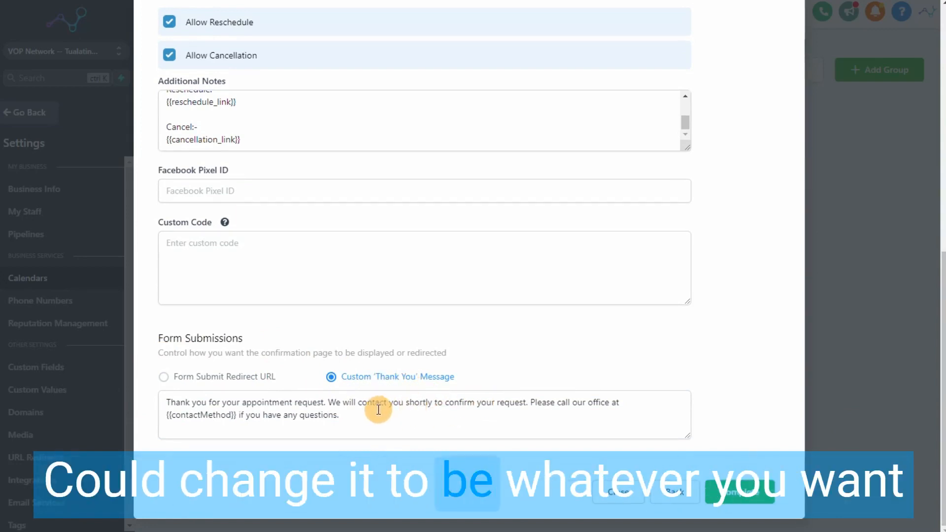
Step: Keep the custom 'Thank You' message as the form submission response, and complete the calendar setup
drag(371, 421, 266, 412)
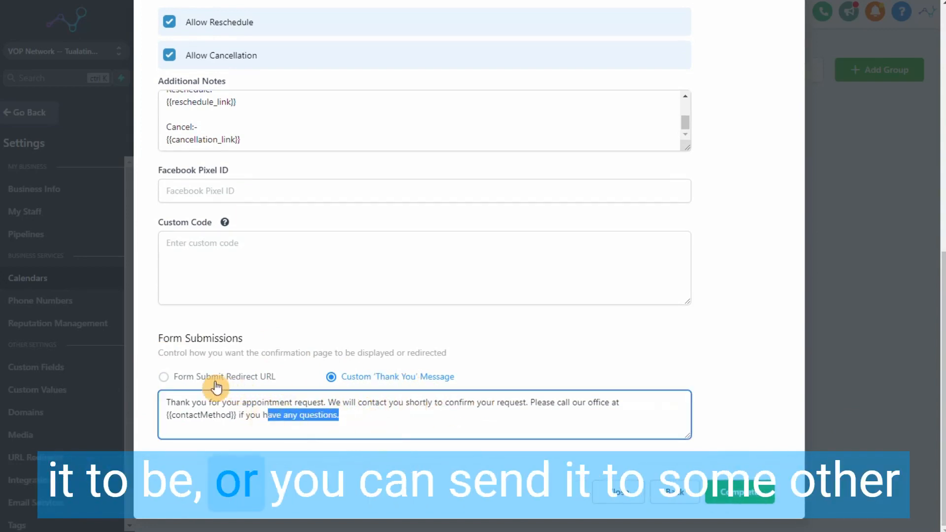
click(183, 380)
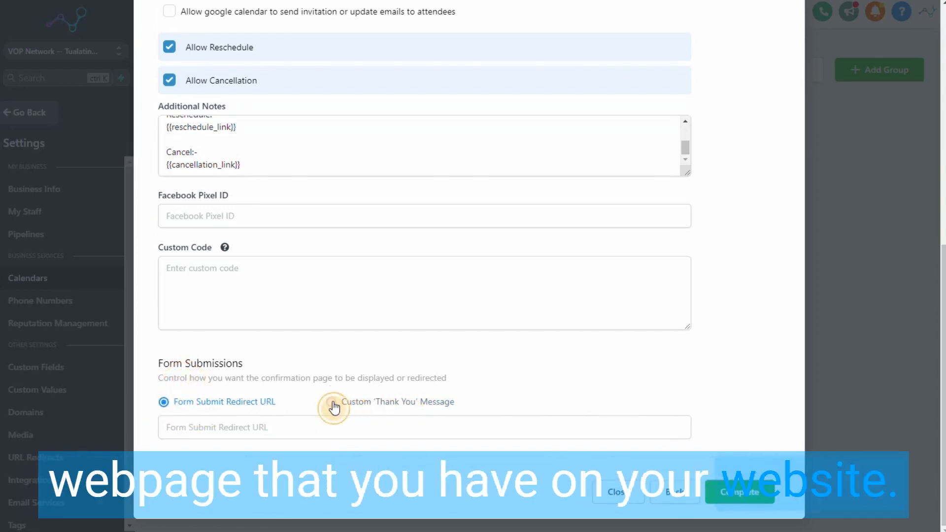
click(333, 404)
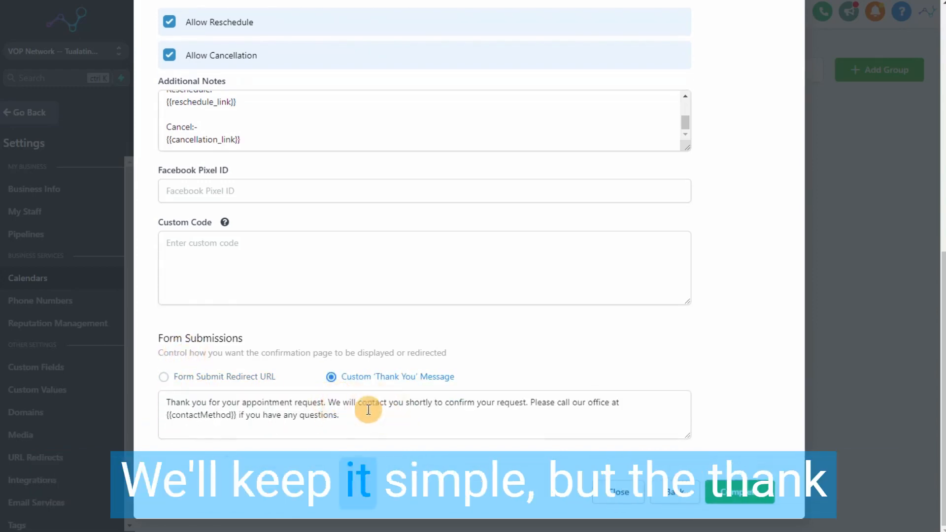
click(740, 498)
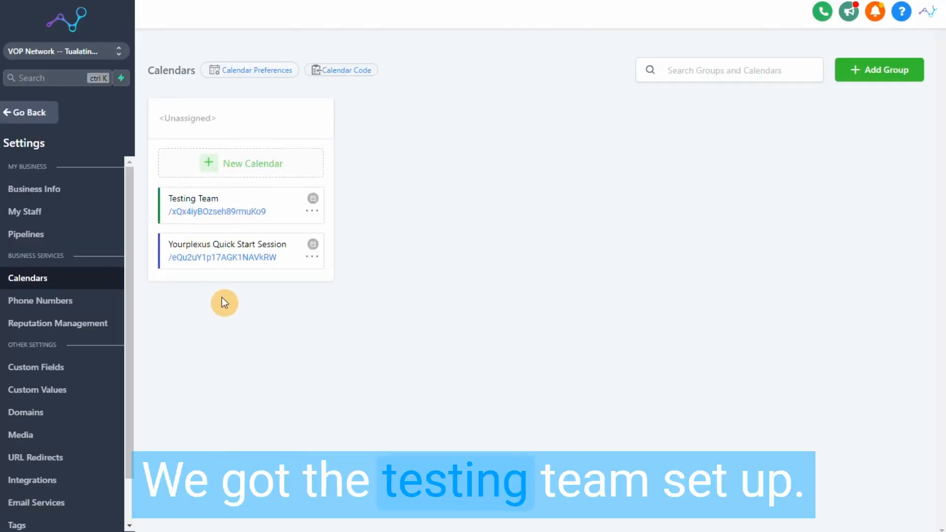
Step: Leave the calendar settings and open the list of websites under Sites
scroll(90, 405, down, 1)
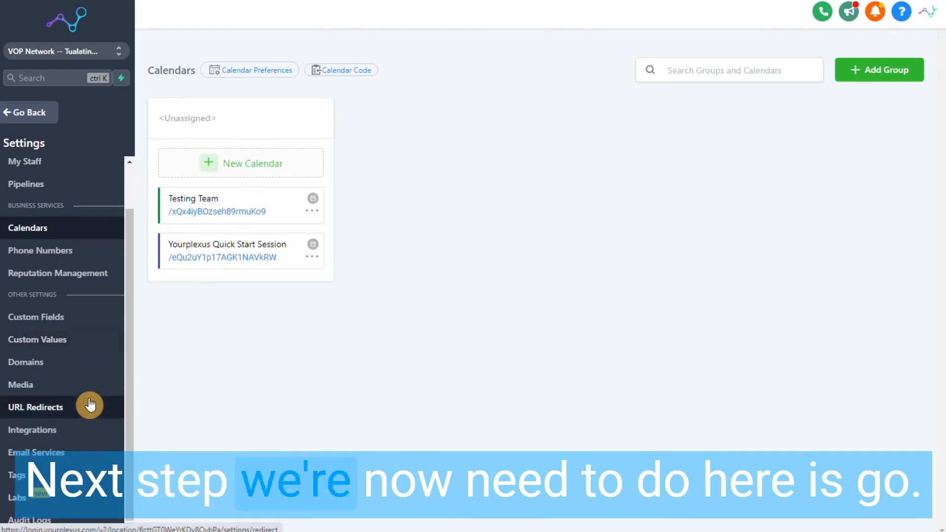
scroll(81, 388, up, 1)
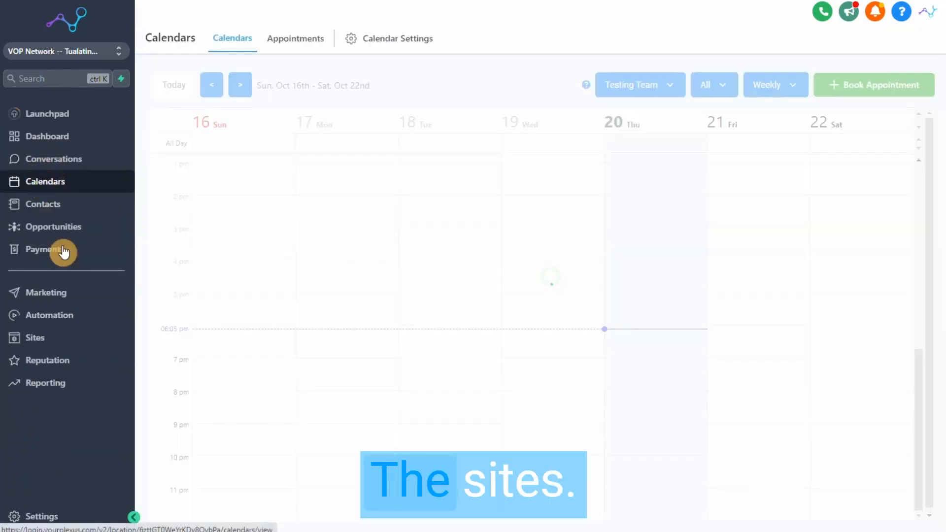
click(37, 340)
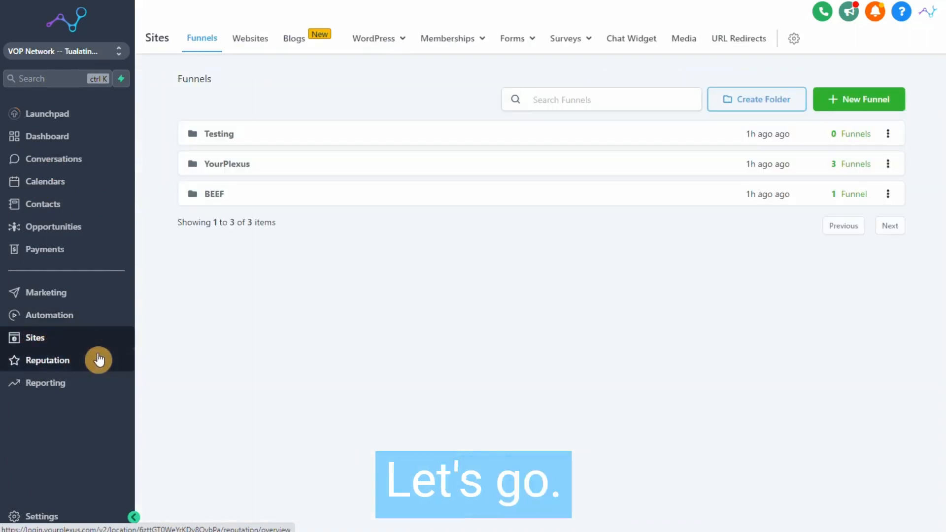
click(249, 47)
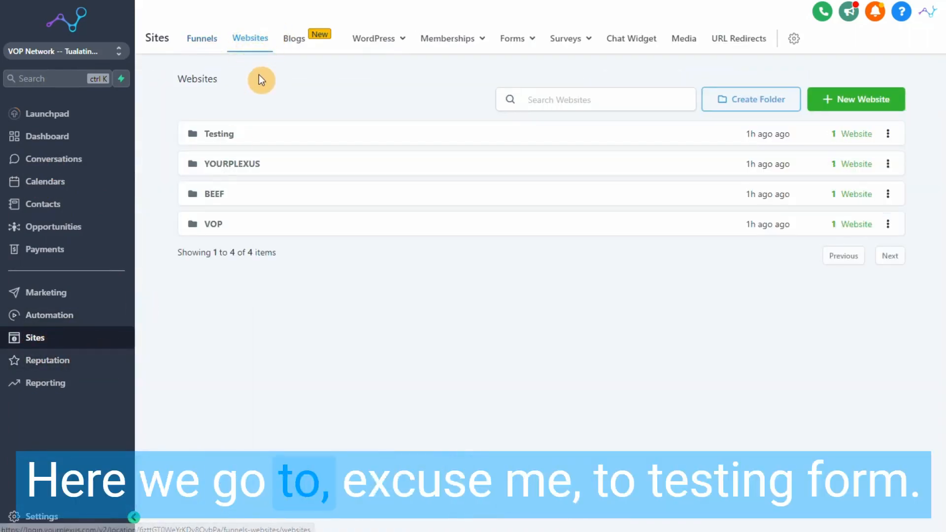
Step: Add a page named index to the testing website in the Testing folder and start it from blank
click(224, 134)
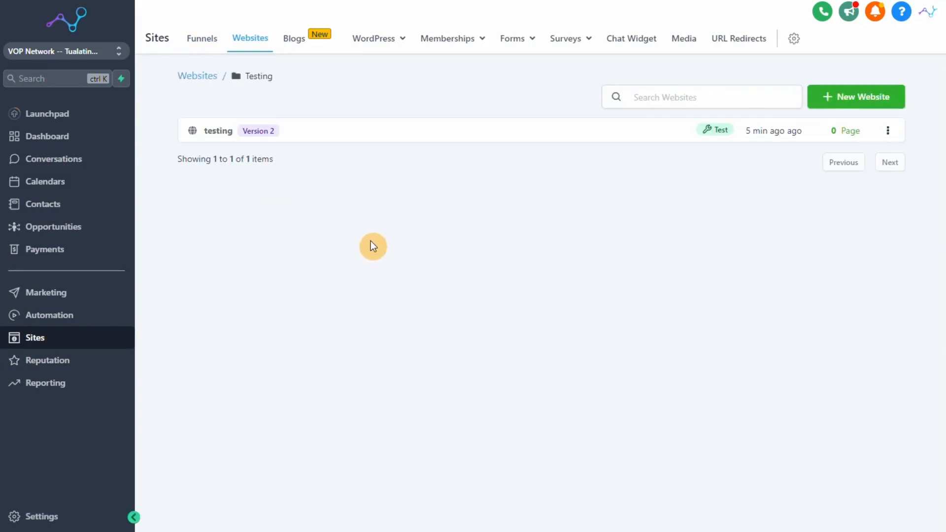
click(217, 132)
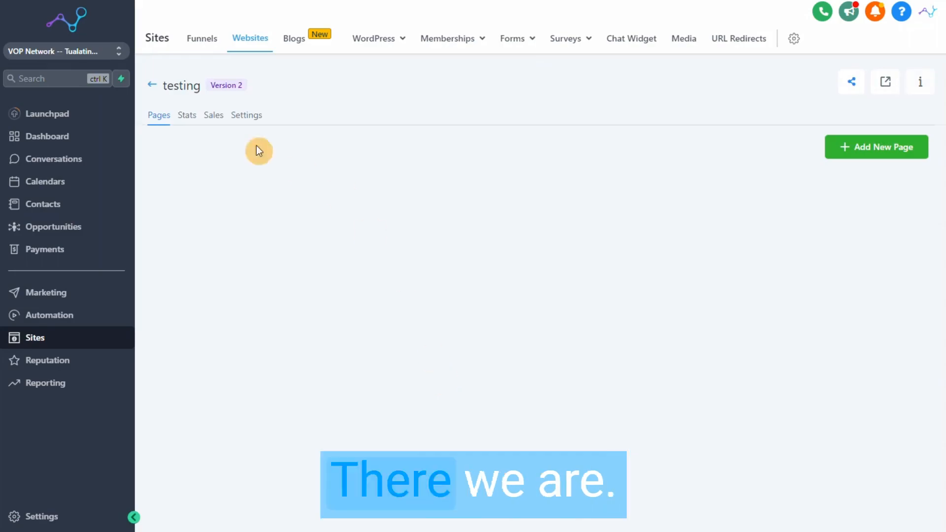
click(888, 149)
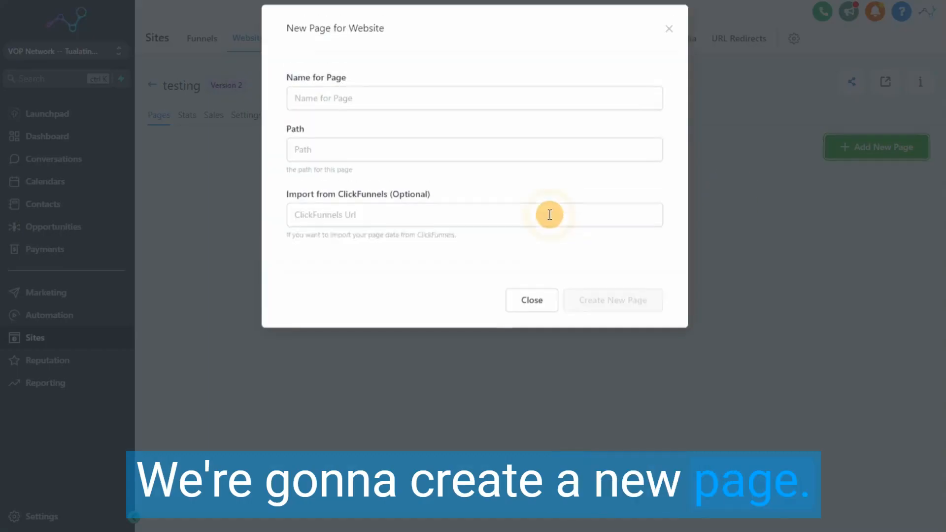
click(361, 106)
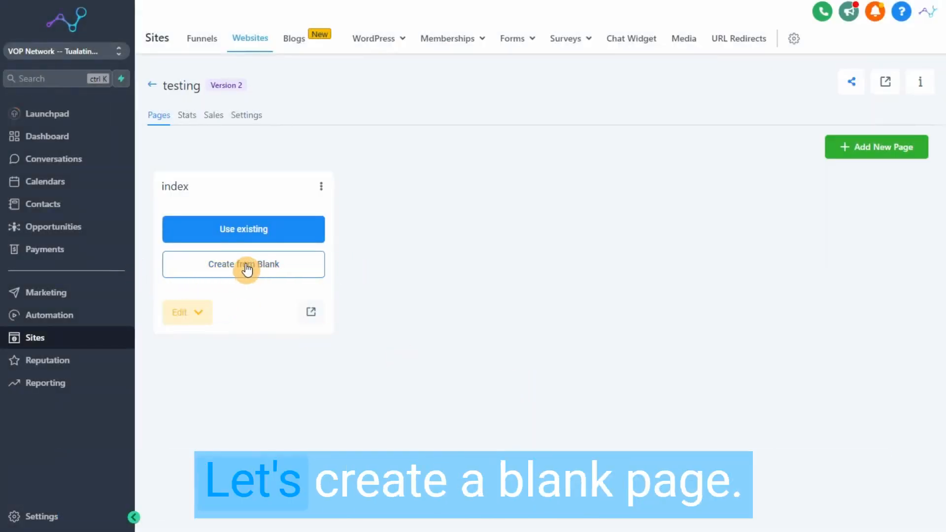
click(249, 269)
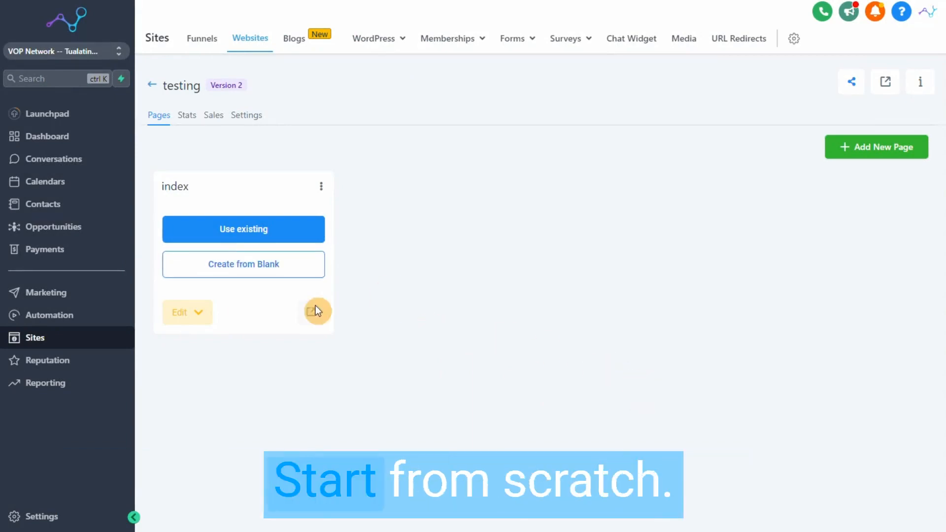
click(239, 269)
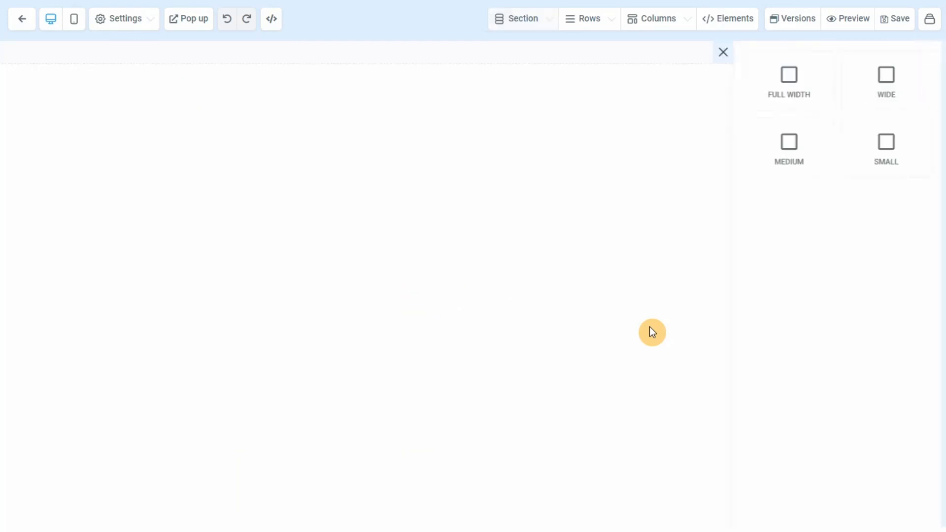
Step: Add a full-width section with a one-column row to the blank page and place a headline in it
click(734, 98)
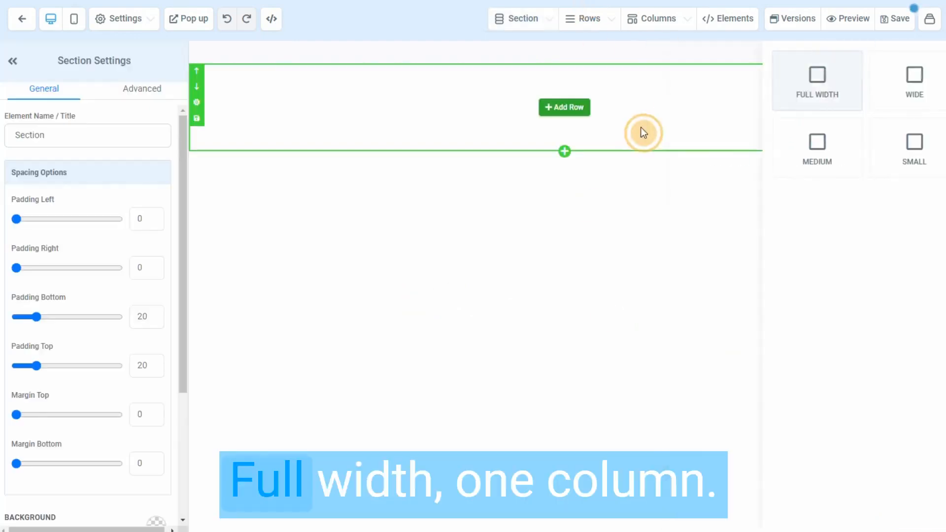
click(565, 107)
click(790, 116)
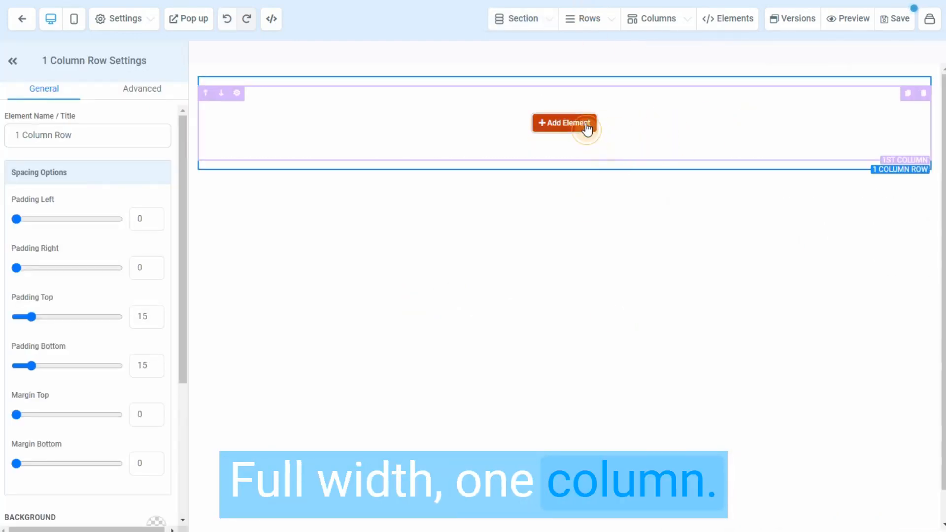
click(587, 126)
click(709, 149)
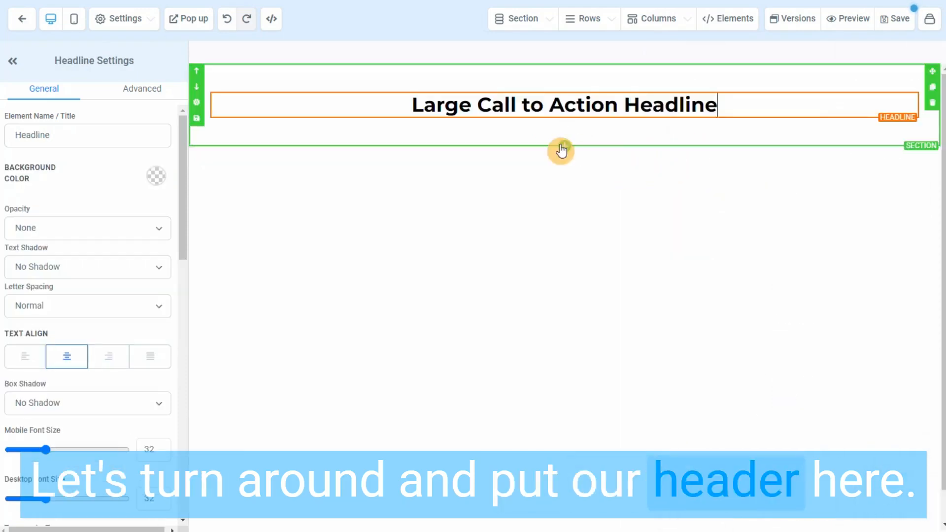
Step: Add a second full-width section with a two-column row below the headline
click(566, 148)
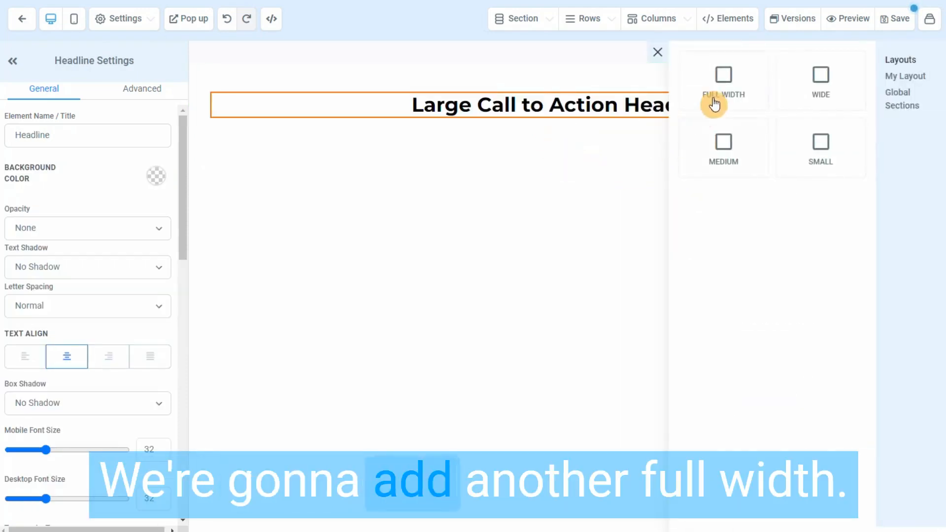
click(714, 100)
click(577, 195)
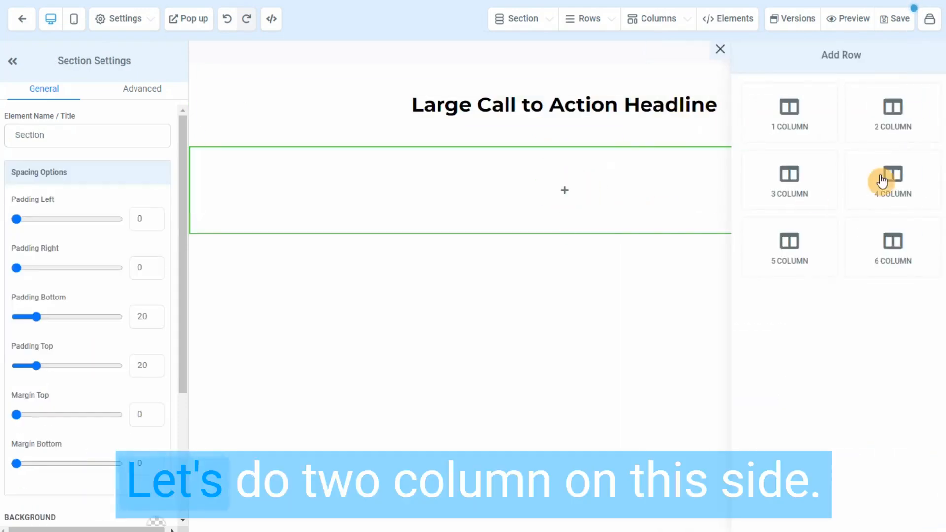
click(903, 115)
Step: Place a video element in the first column of the two-column row
click(382, 211)
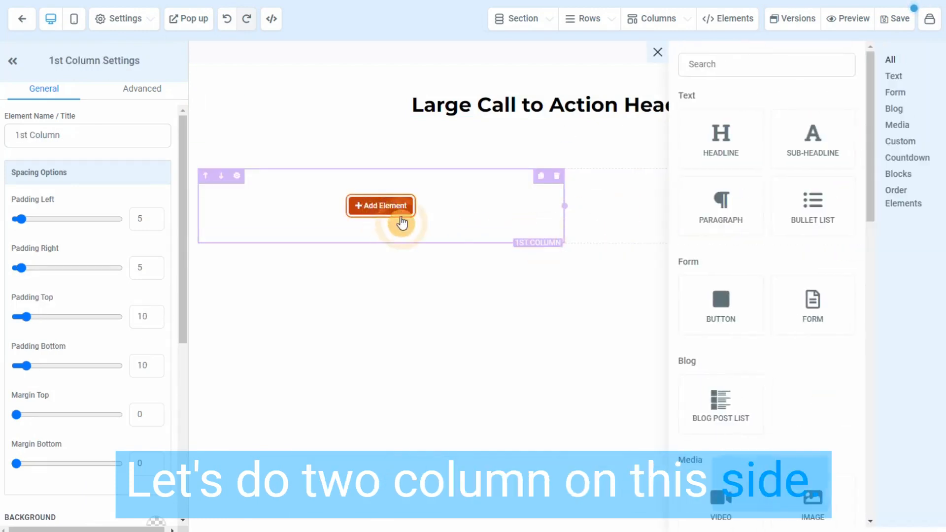
scroll(735, 384, down, 5)
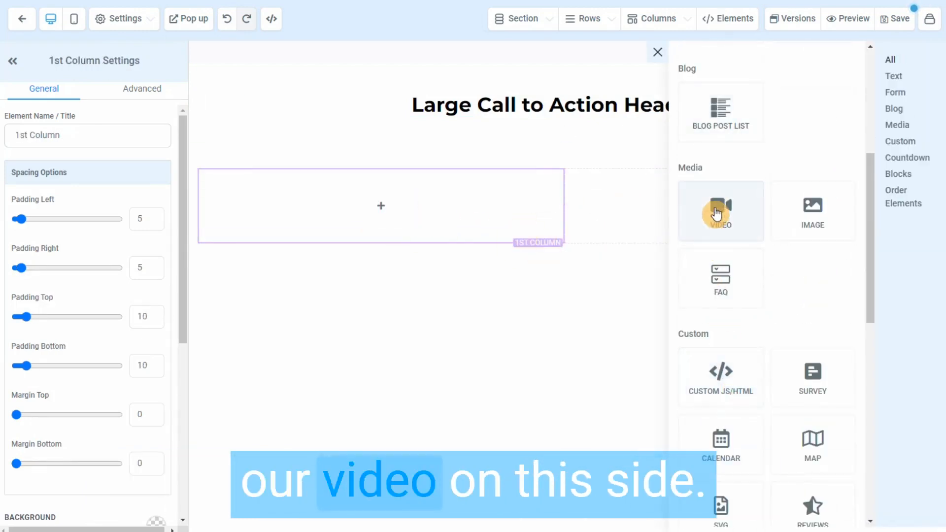
drag(717, 212, 413, 371)
Step: Place a paragraph element in the second column, beside the video
click(751, 281)
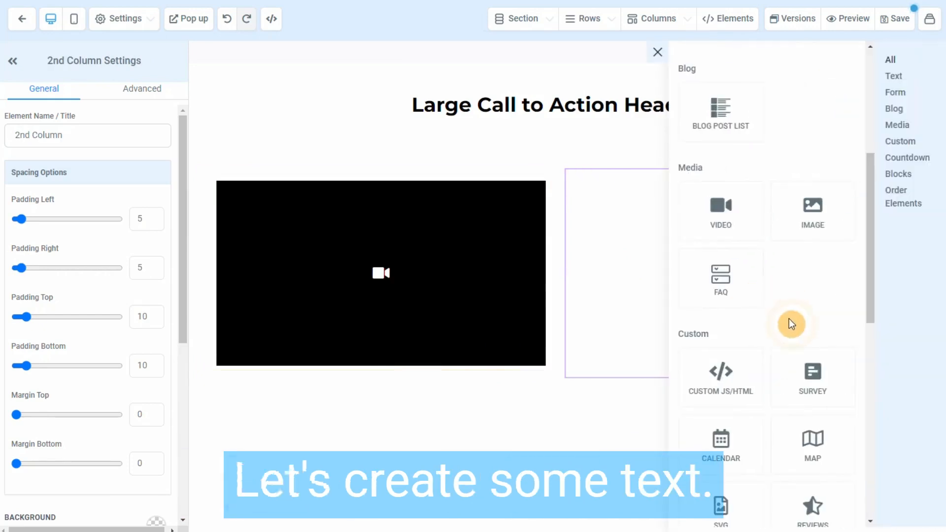
scroll(788, 320, down, 3)
scroll(769, 394, up, 5)
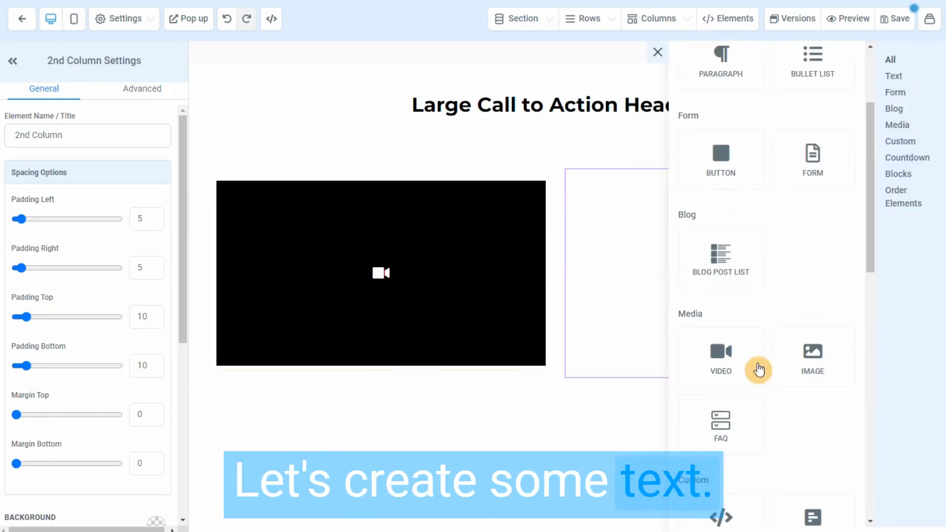
click(723, 60)
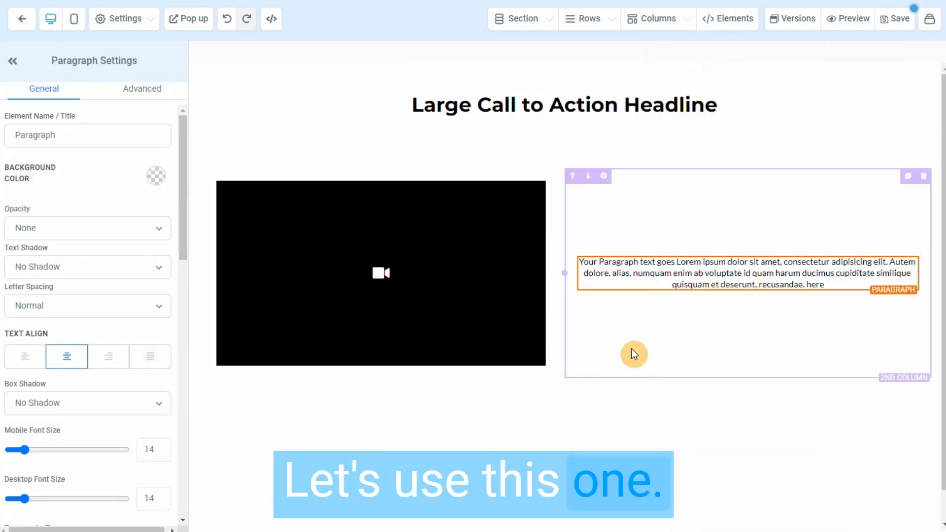
Step: Add another full-width section with a one-column row beneath the video and paragraph
scroll(631, 350, down, 1)
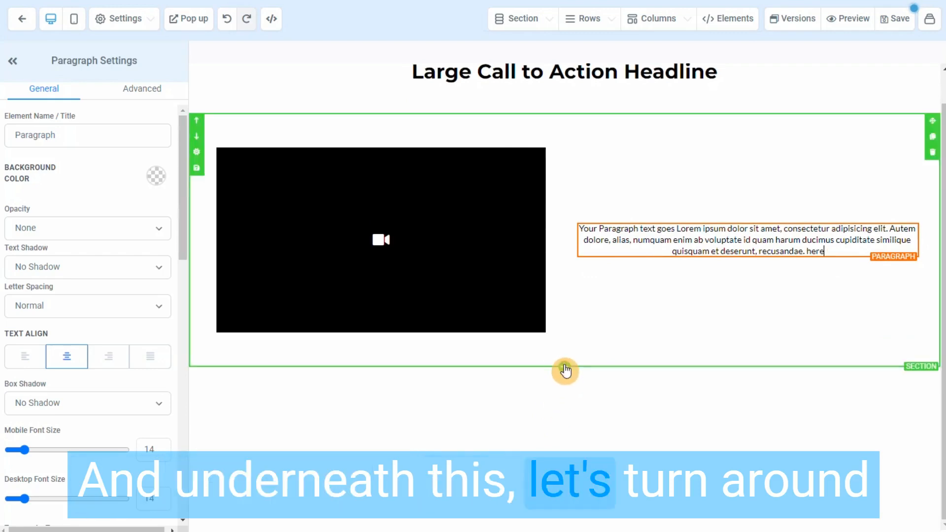
click(564, 371)
click(724, 104)
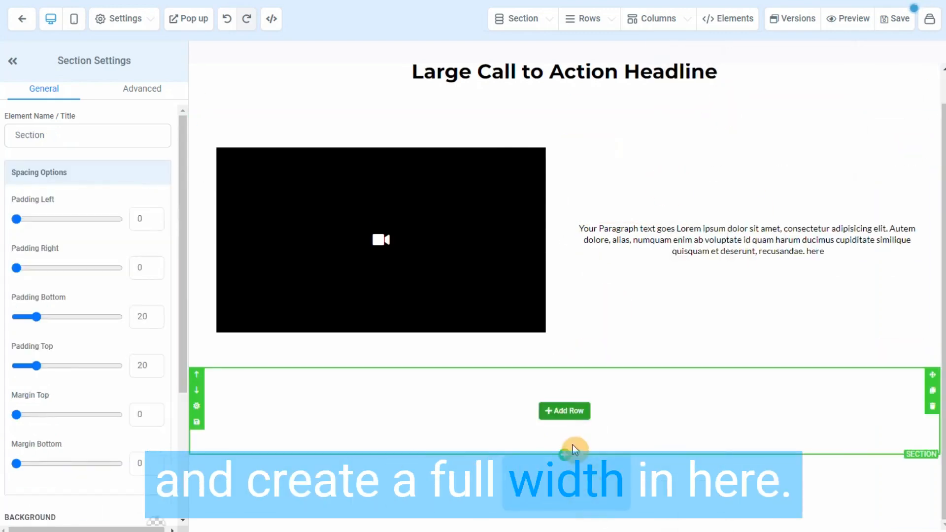
click(566, 411)
click(788, 105)
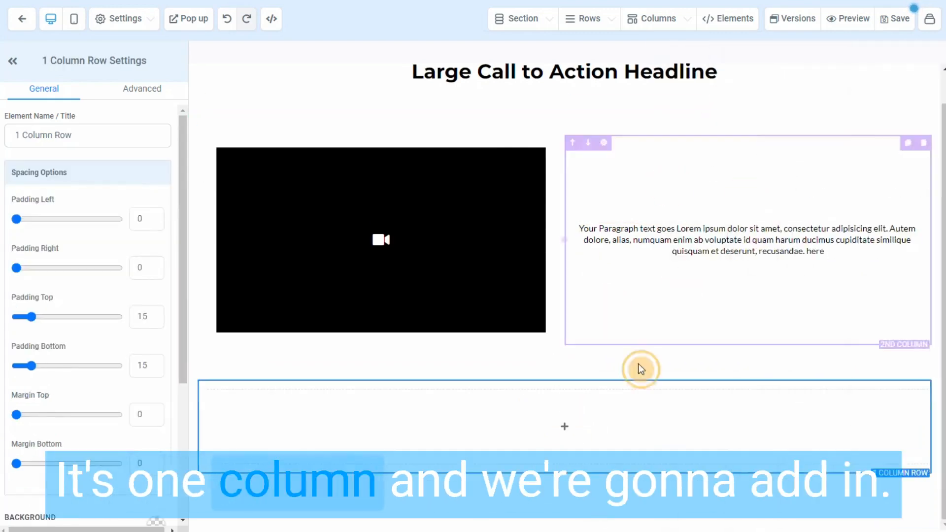
Step: Place a calendar element in the one-column row below the video and load the Testing Team calendar into it
click(572, 432)
scroll(798, 378, down, 10)
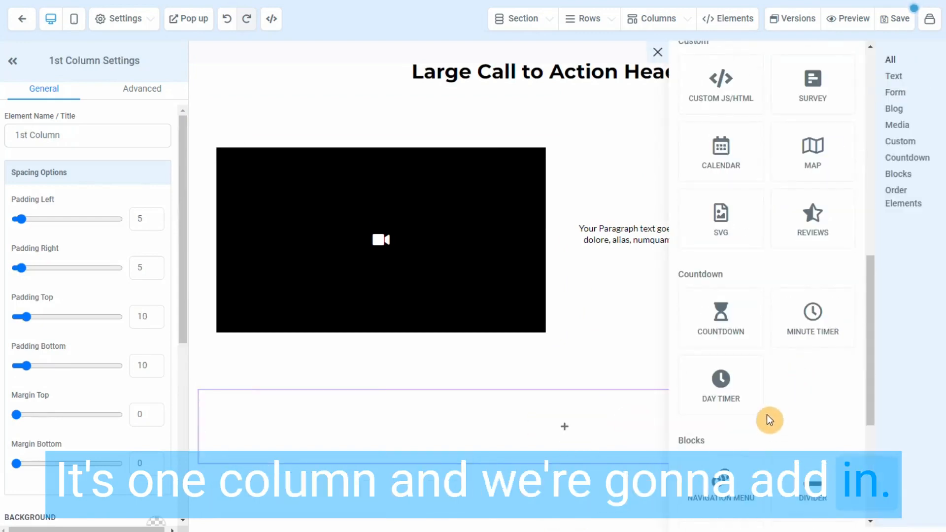
drag(718, 163, 586, 442)
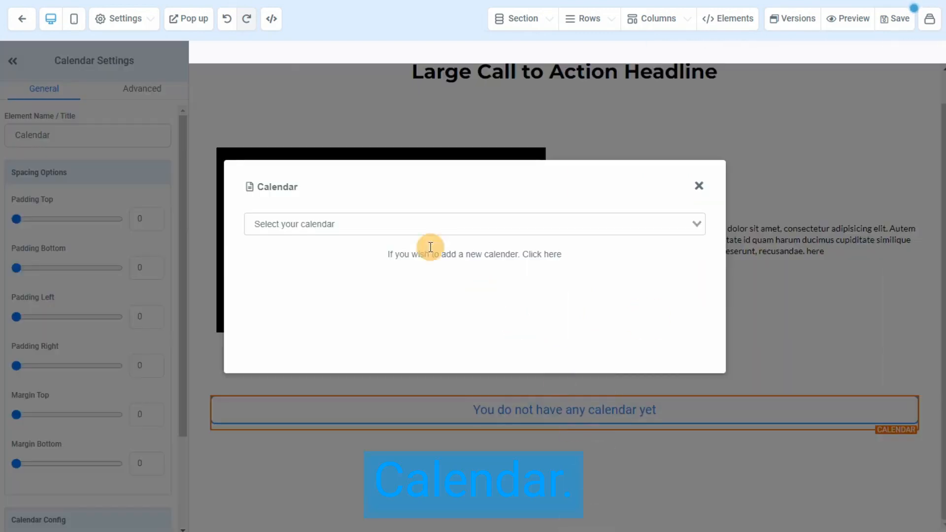
click(395, 230)
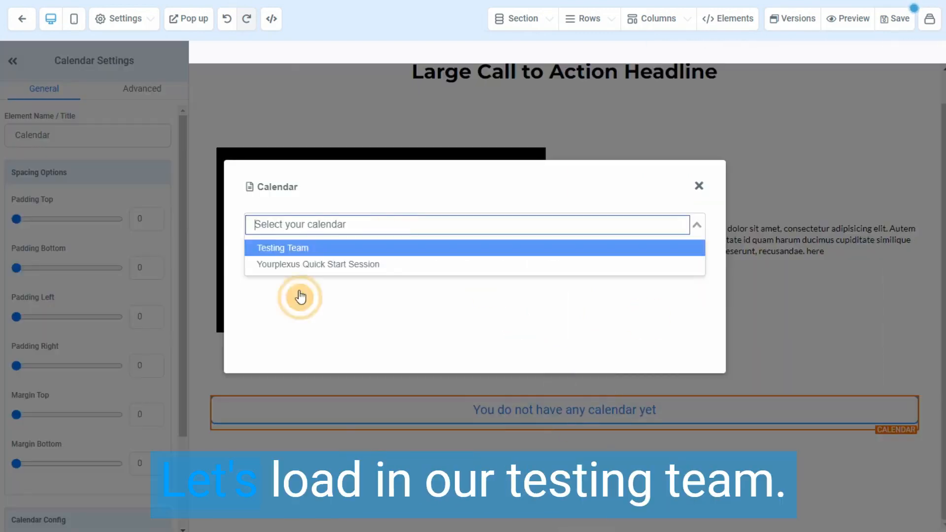
click(290, 256)
scroll(637, 365, down, 6)
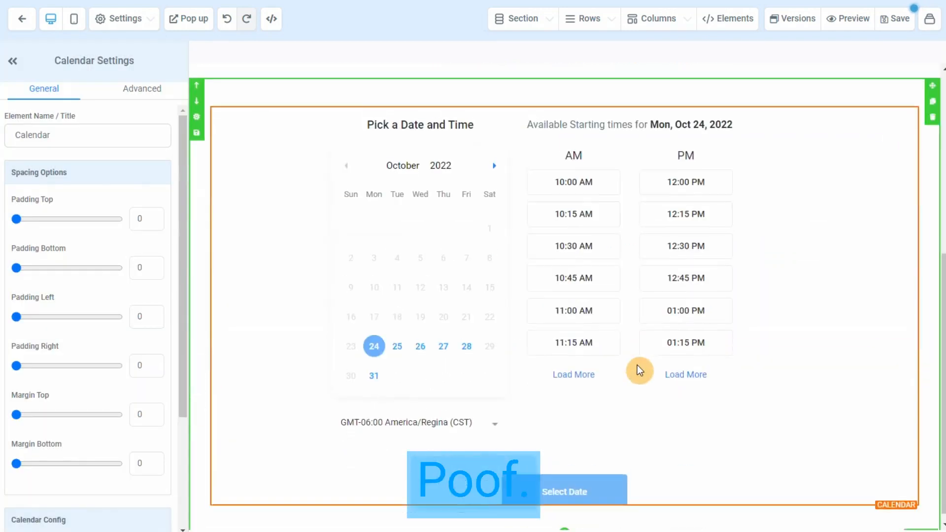
scroll(637, 365, up, 6)
click(374, 300)
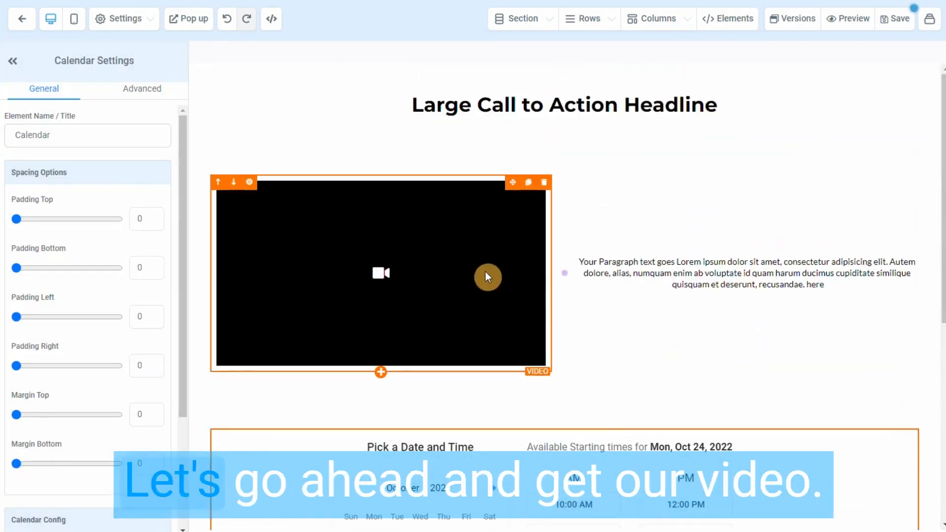
scroll(74, 217, down, 5)
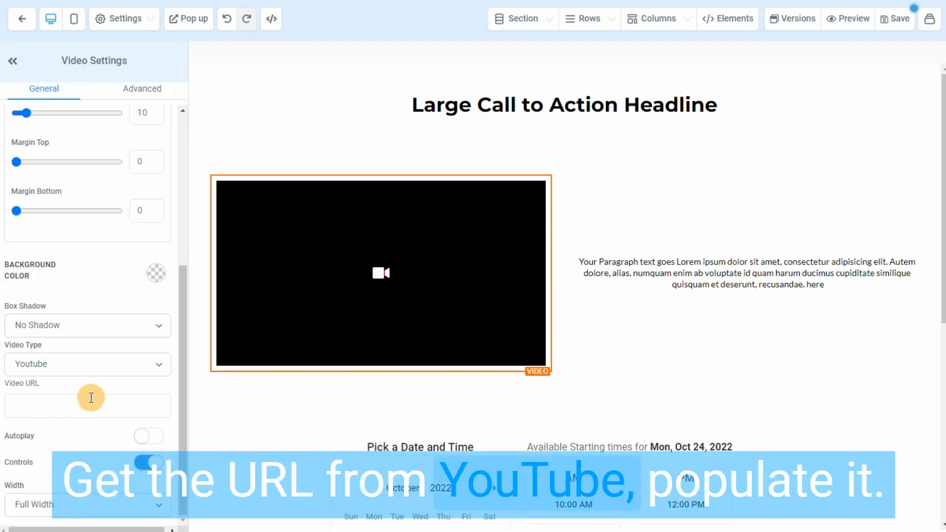
click(72, 410)
text(https://www.youtube.com/watch?v=aZDXGGXOhRA&t=48s)
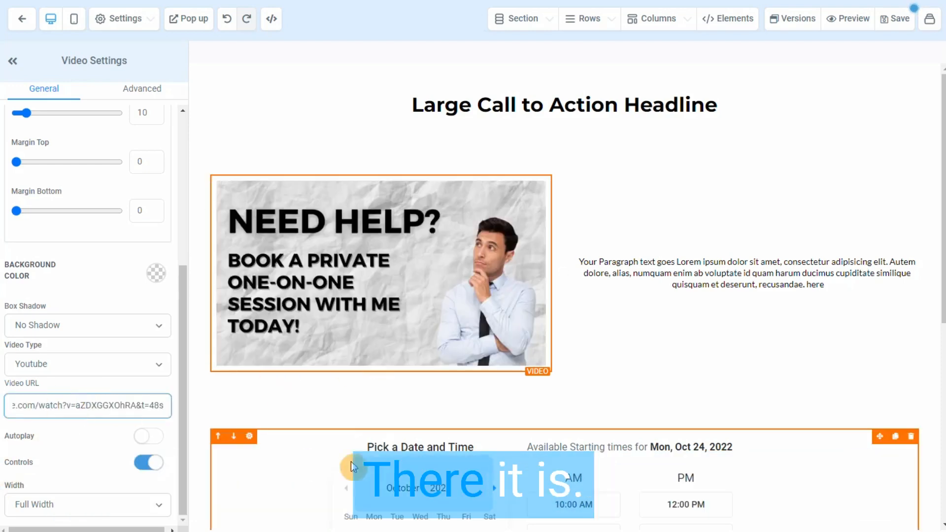
Step: Replace the placeholder paragraph beside the video with the booking text starting "If so, please consider booking a session with me personally."
click(718, 285)
click(825, 285)
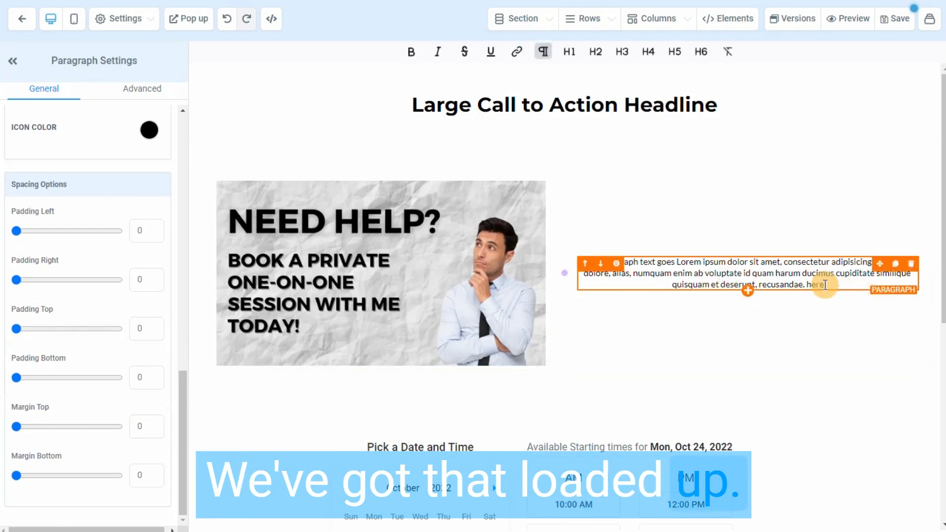
drag(589, 266, 536, 270)
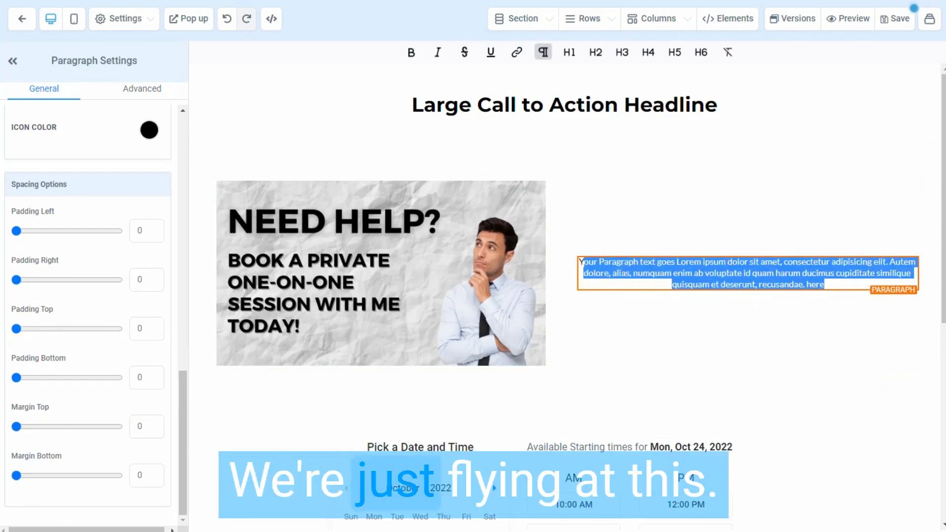
key(alt+Tab)
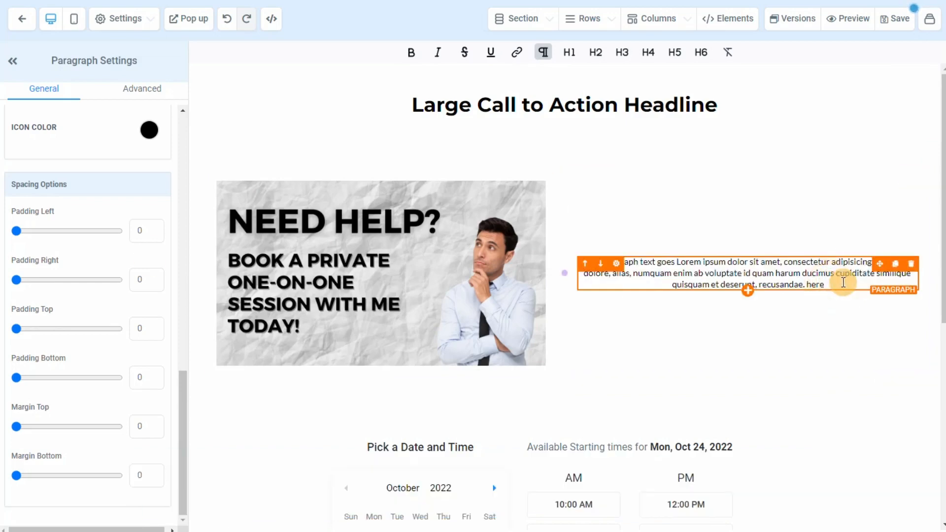
drag(843, 283, 566, 254)
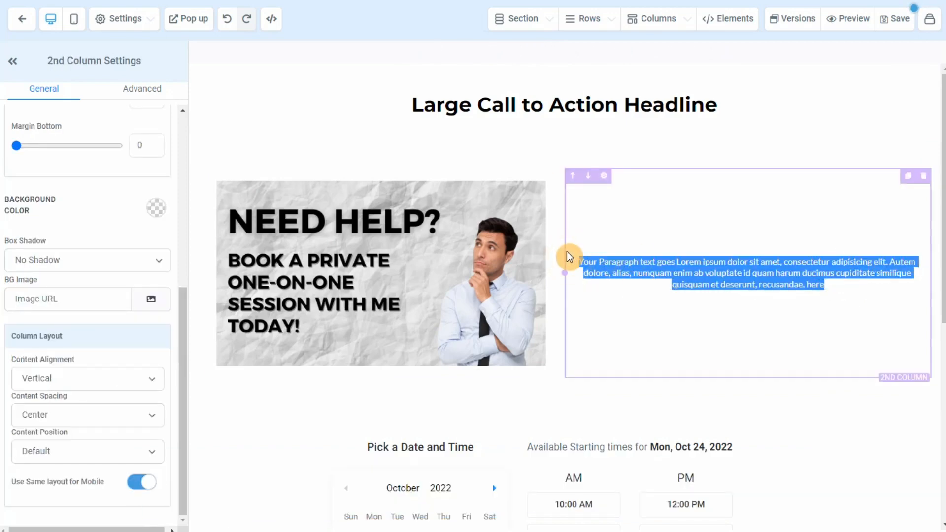
text(If you please consider booking a session with me personally. During our one-hour session together, I'll first listen to what it is you are struggling with in your business. If HighLevel makes sense for your business, I'll immediately get to work on getting it setup for use in your business. Of course, if HighLevel is not right for you, I'll be honest and tell you so. With my 35+ years of experience helping business owners, together we'll find the answers to the business challenges you face. Thanks again for joining the HighLevel family. I hope, in time, you will come to know that you can trust me as your techlead.)
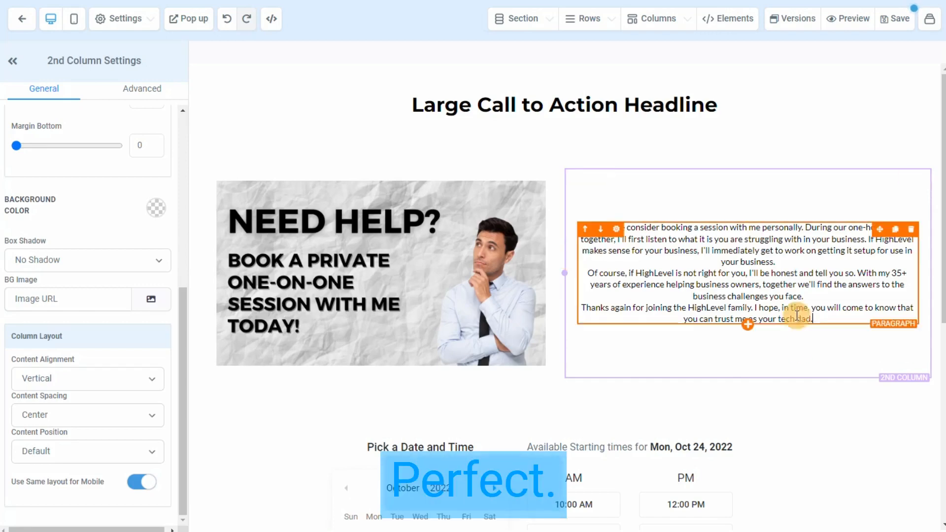
Step: Insert blank lines between the three paragraphs of the booking text
click(784, 261)
key(Return)
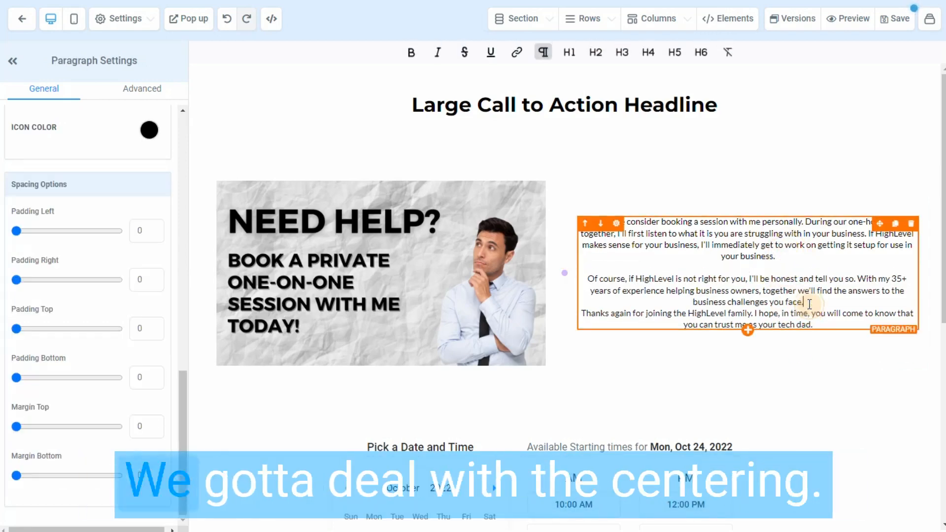
click(813, 304)
key(Return)
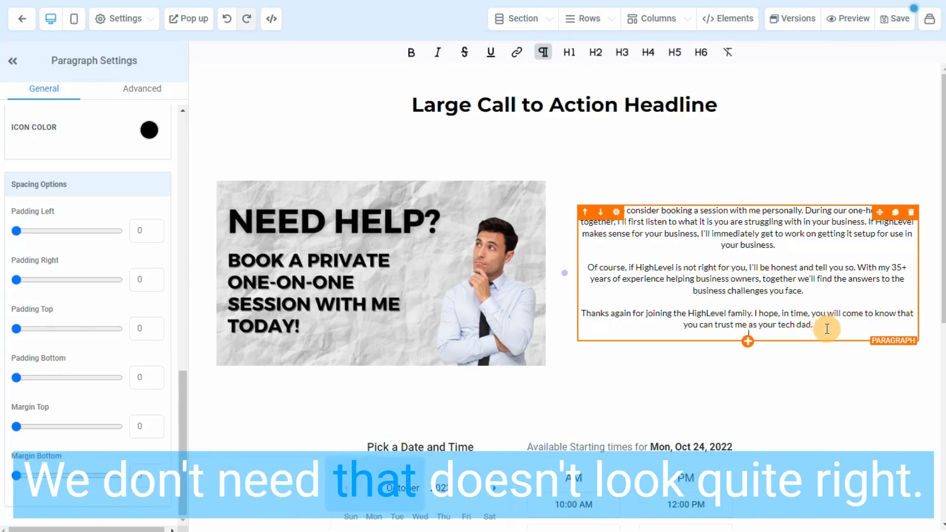
Step: Left-align the booking text paragraph beside the video
drag(820, 329, 539, 215)
scroll(84, 256, up, 4)
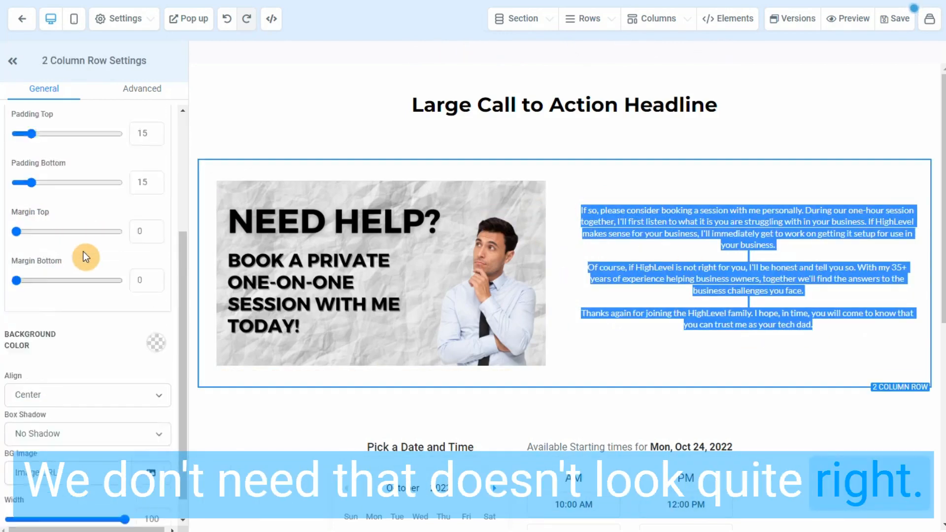
scroll(85, 255, down, 4)
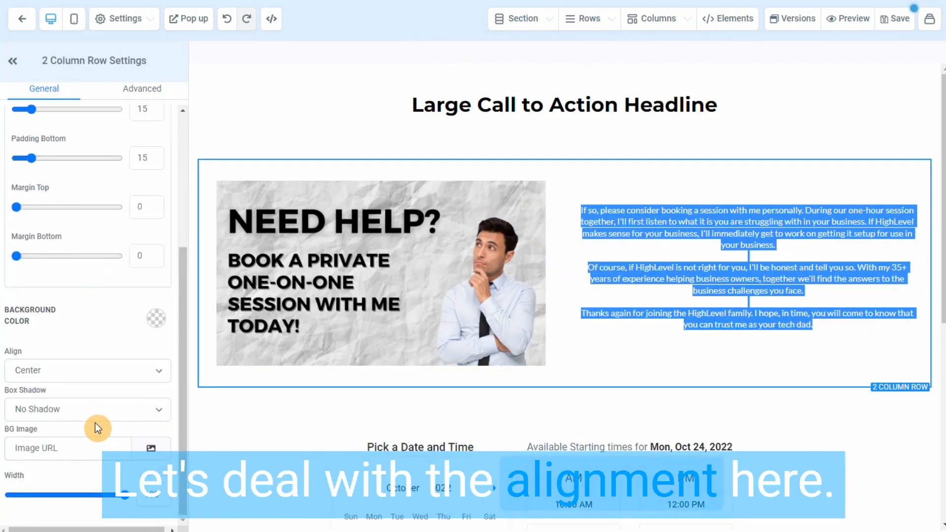
scroll(95, 423, up, 4)
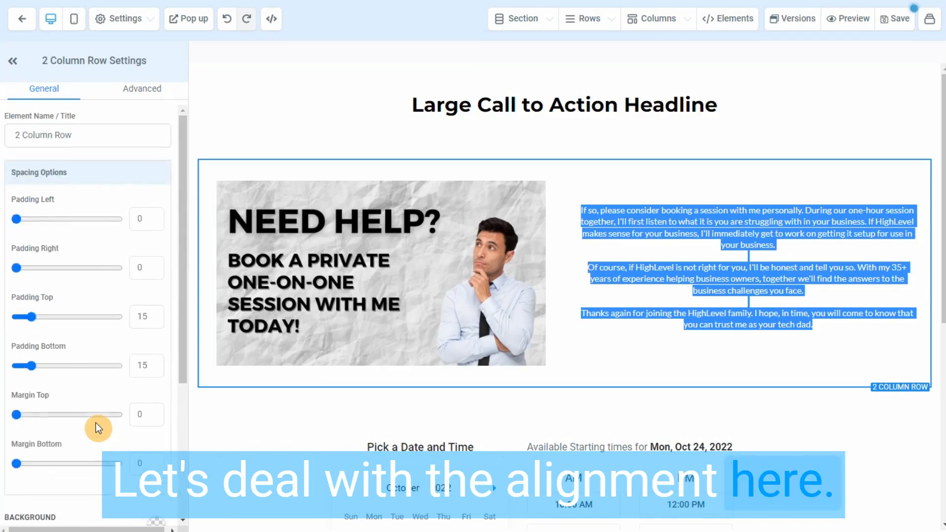
click(690, 247)
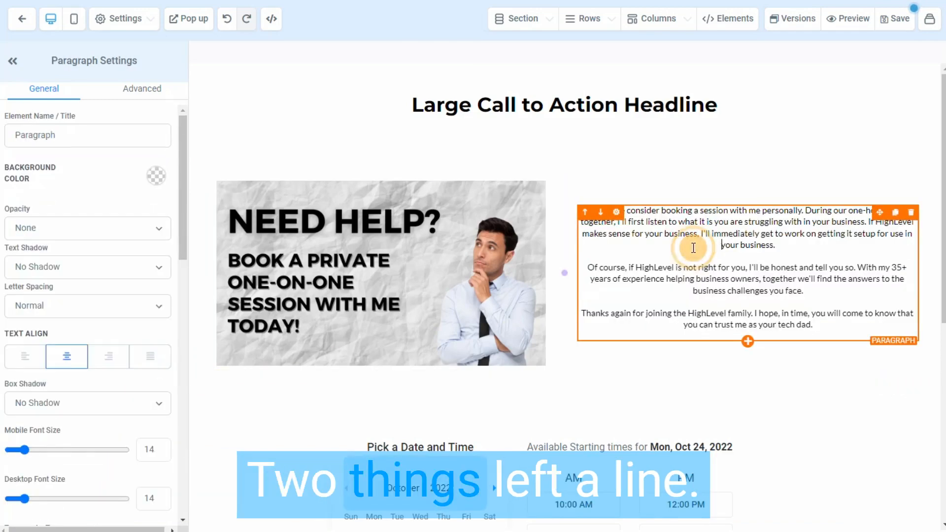
click(24, 357)
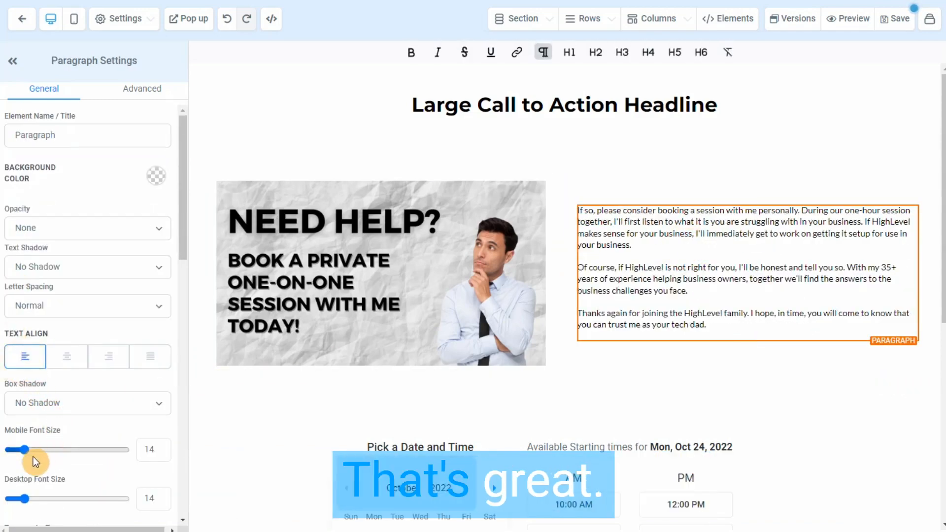
Step: Set the booking paragraph's font size to 16 on mobile and 18 on desktop
drag(25, 448, 25, 449)
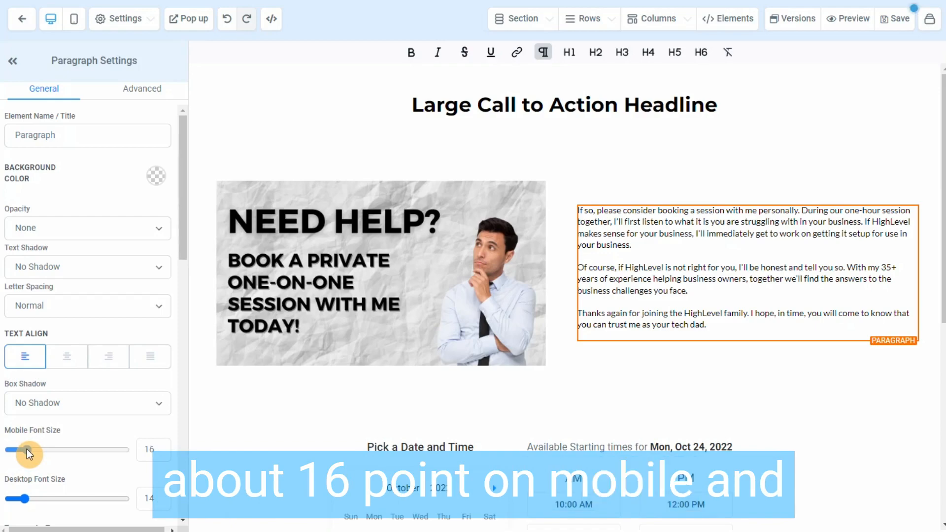
drag(24, 499, 30, 498)
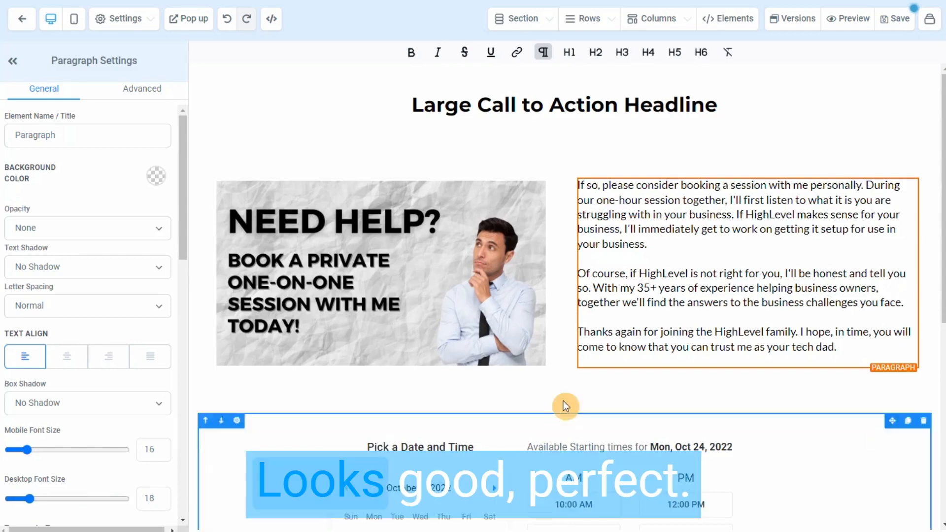
click(555, 379)
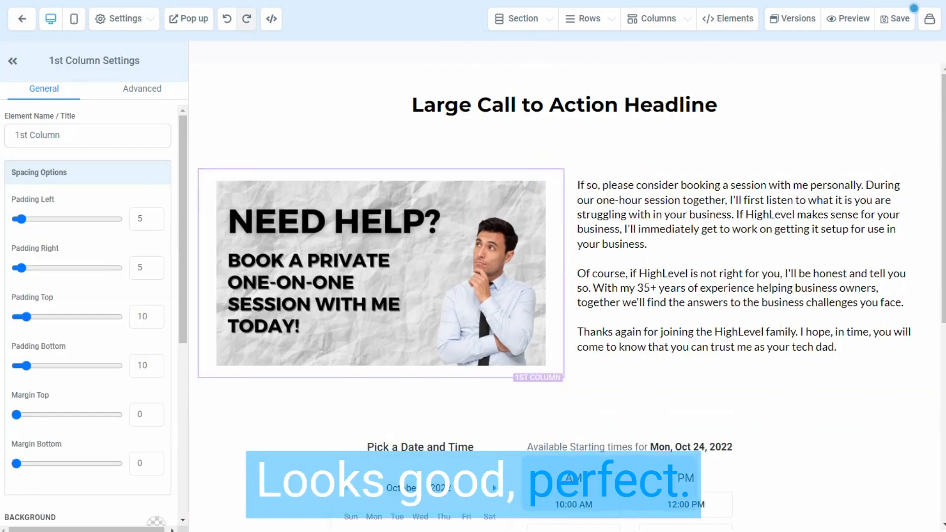
Step: Set the title in the page's SEO meta data to "Need Help?"
click(123, 23)
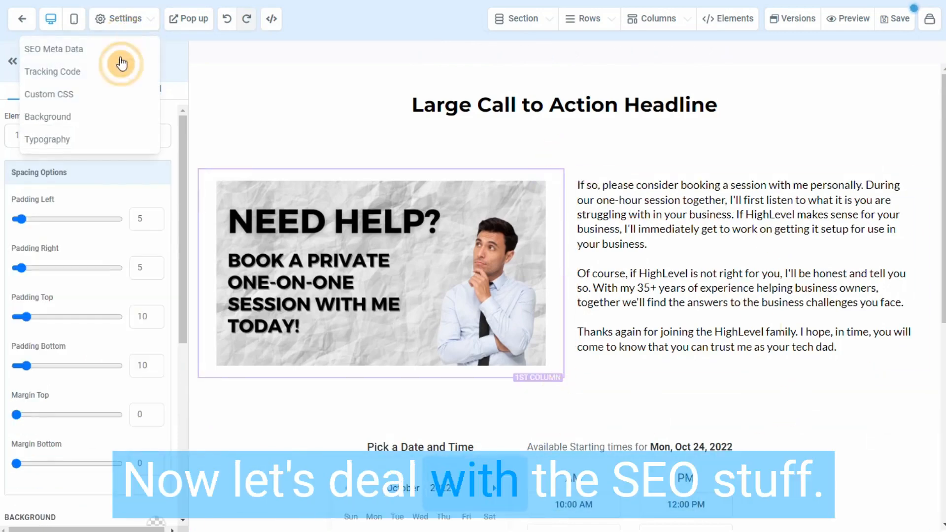
click(81, 50)
click(743, 139)
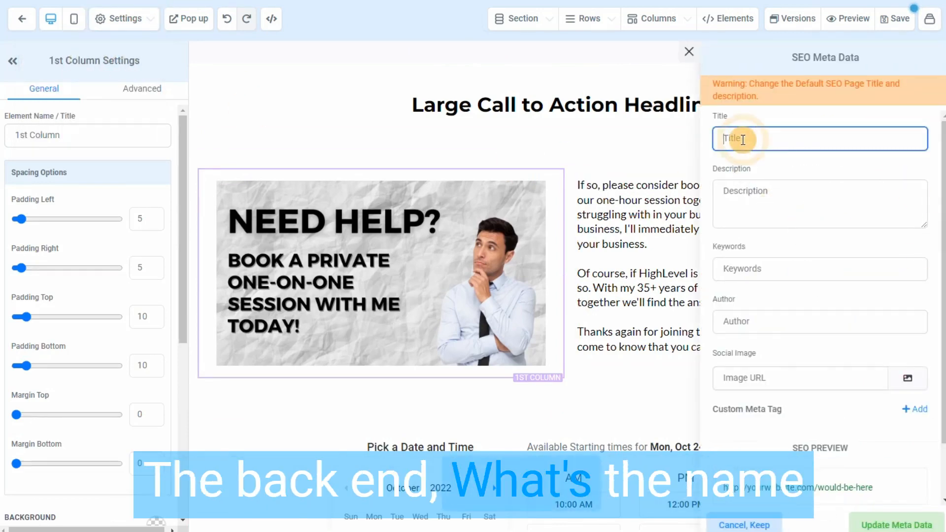
text(Ne)
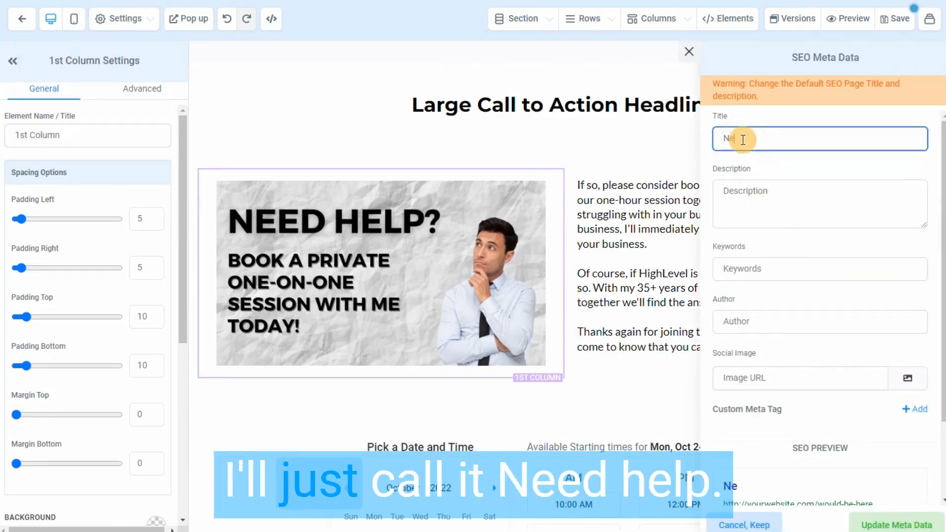
text(ed help)
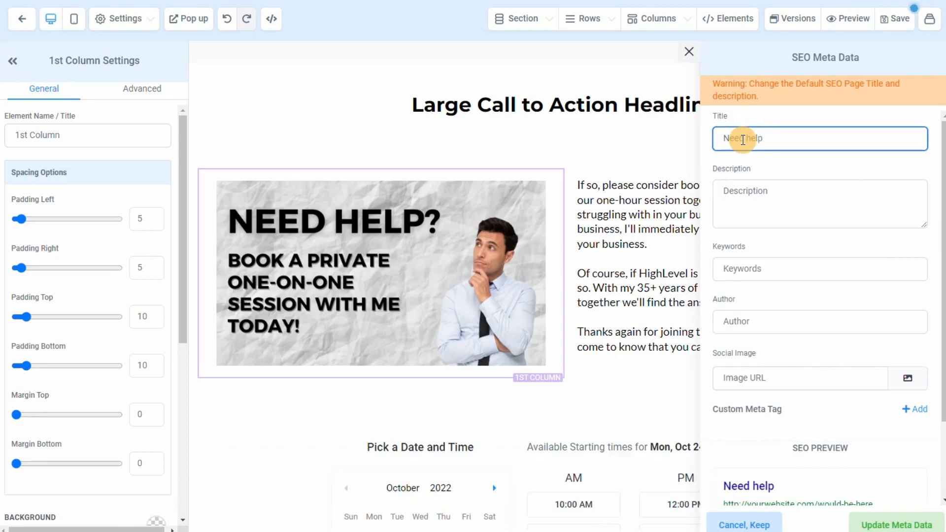
key(BackSpace)
key(BackSpace)
key(BackSpace)
key(BackSpace)
text(Help?)
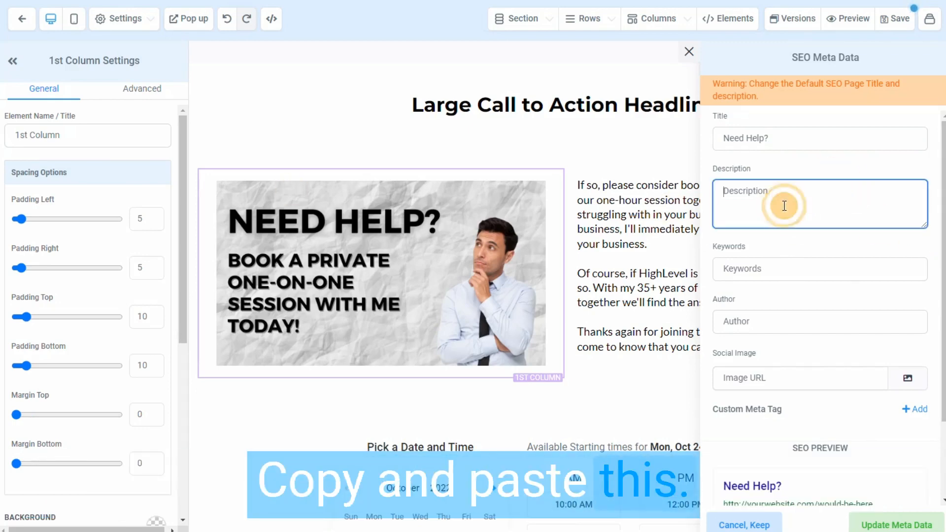
Step: Enter the SEO description "Are You Needing Any Help With either Evaluating or Setting up Highlevel for Your Business?" and save the page
text(Are You Needing Any Help With either Evaluating or Setting up Highlevel for Your Business?)
click(858, 501)
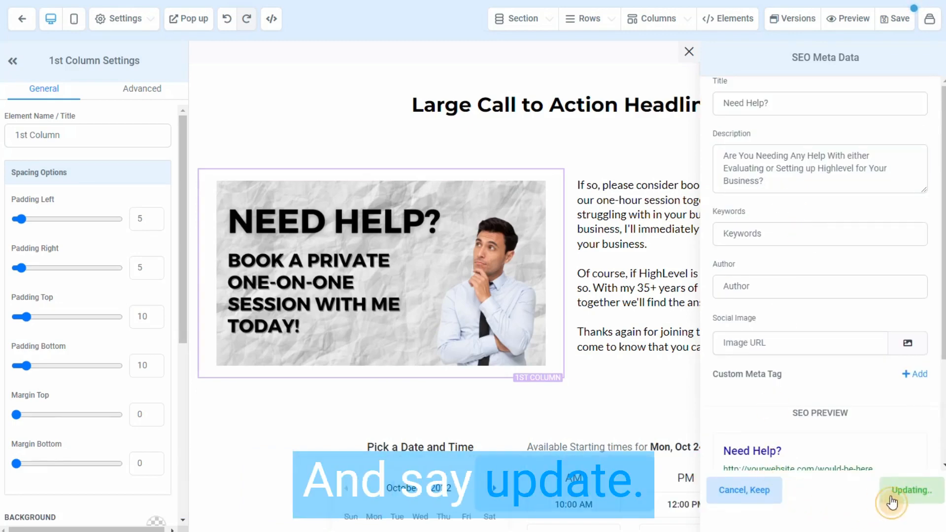
click(891, 22)
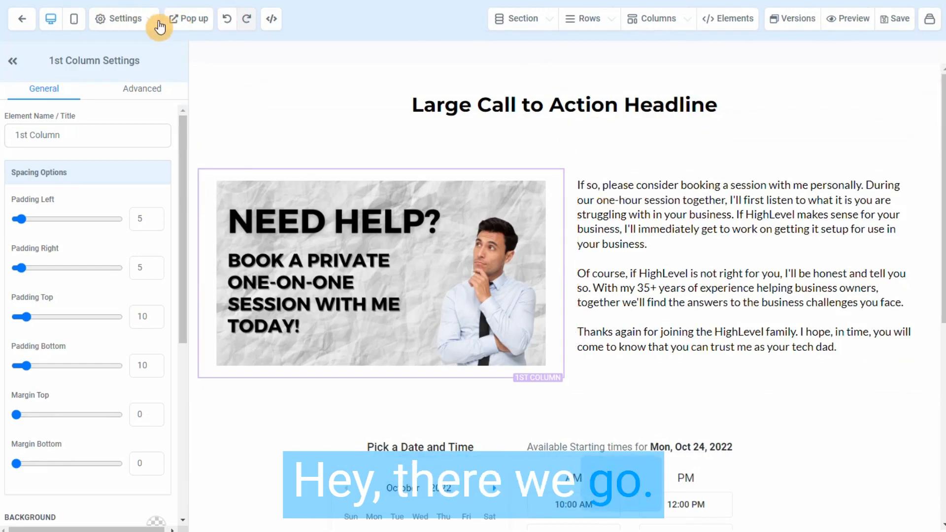
Step: Preview the page and test the calendar by selecting October 26, 2022 at 01:00 PM and continuing to the booking form
click(854, 27)
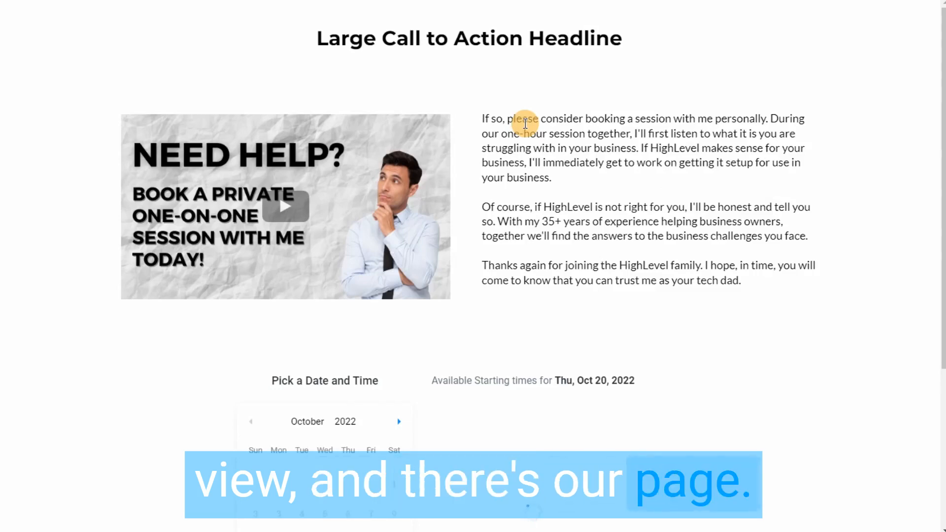
scroll(528, 416, down, 5)
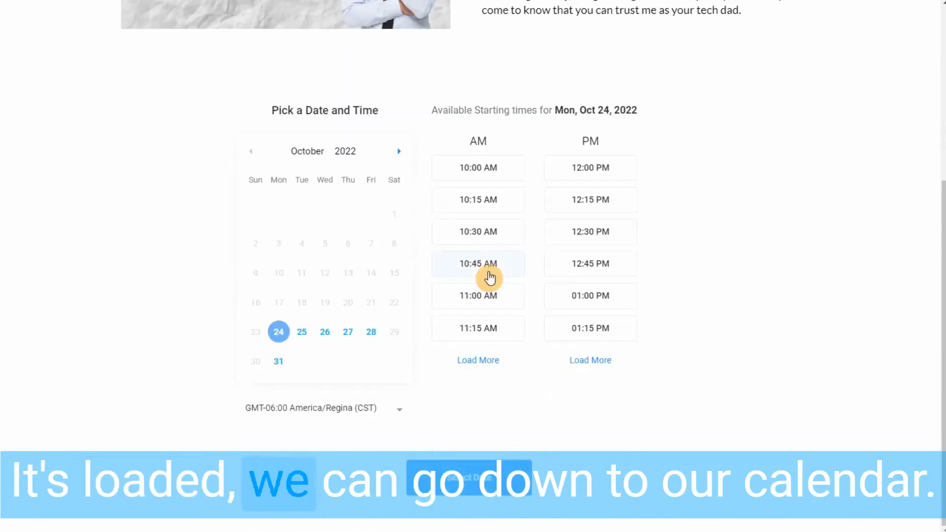
click(490, 236)
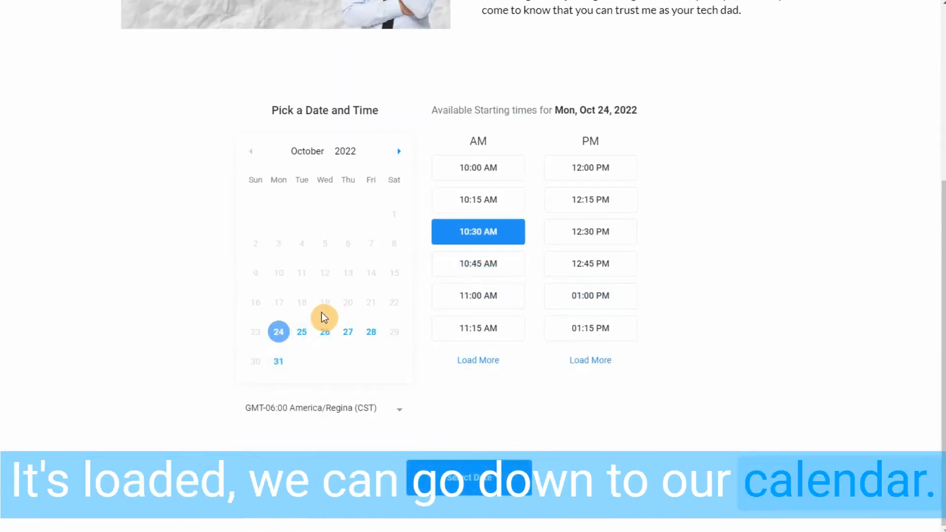
click(324, 332)
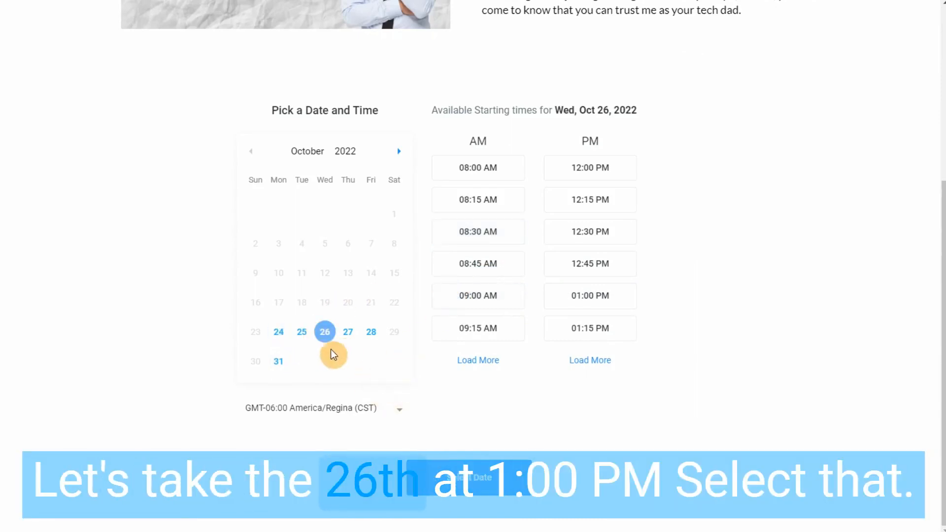
click(600, 295)
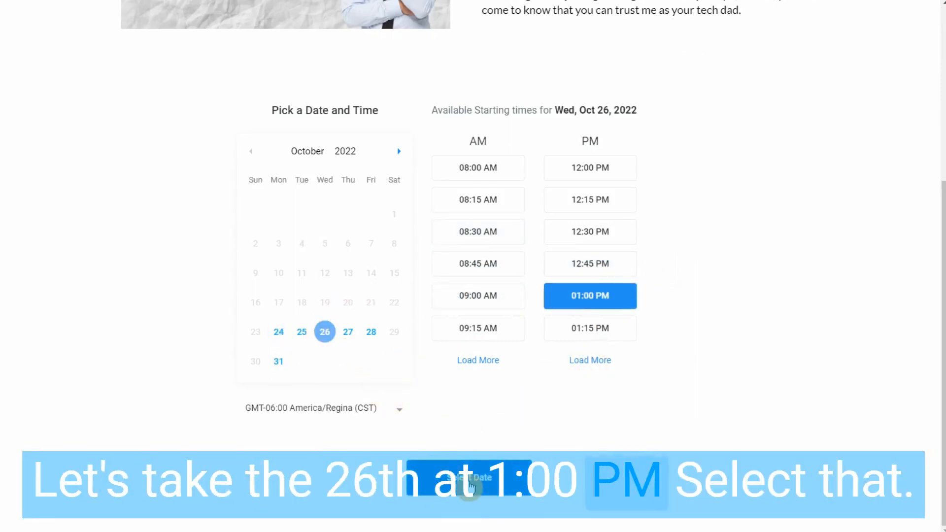
click(471, 486)
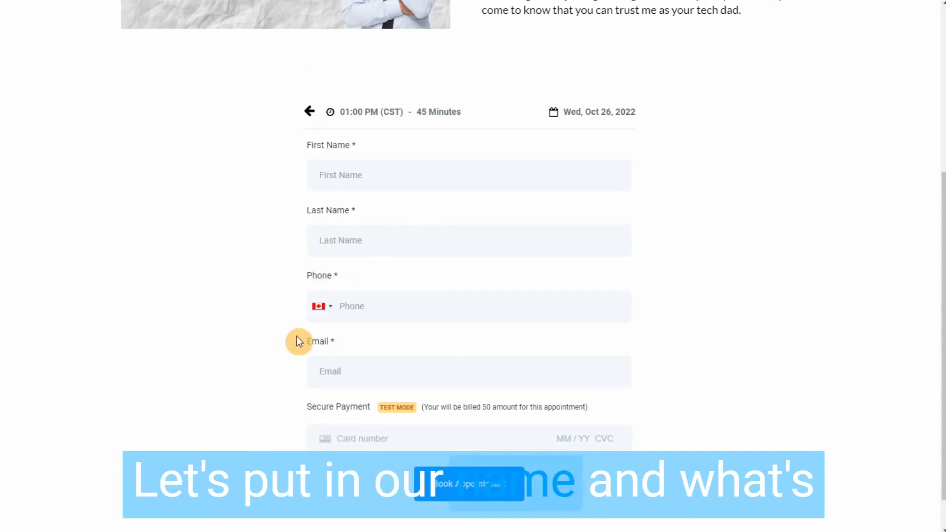
scroll(315, 308, down, 1)
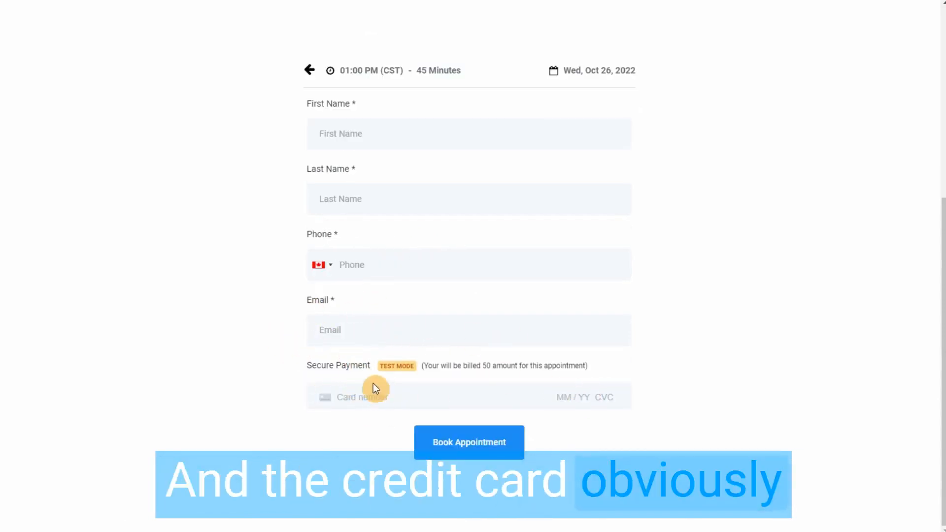
Step: Return to the date selection and choose October 28, 2022 at 08:15 AM, continuing to the booking form
click(310, 70)
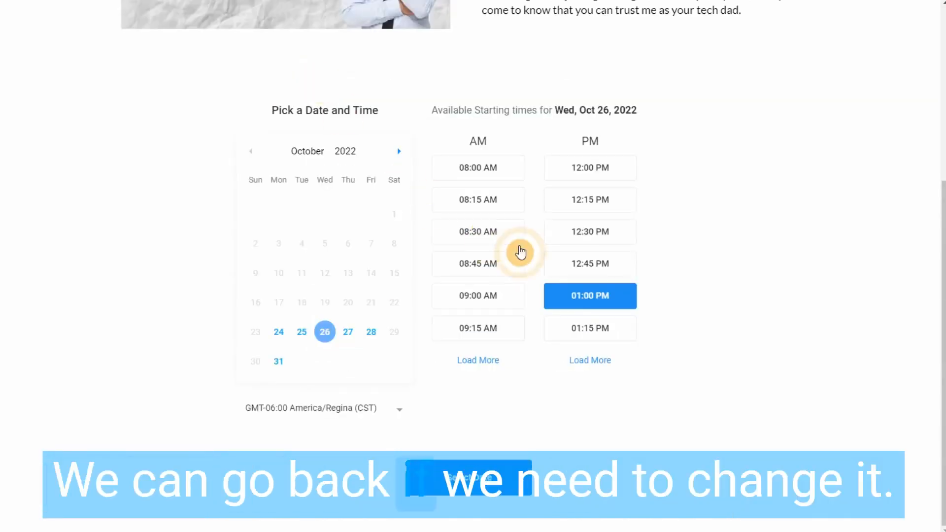
click(374, 334)
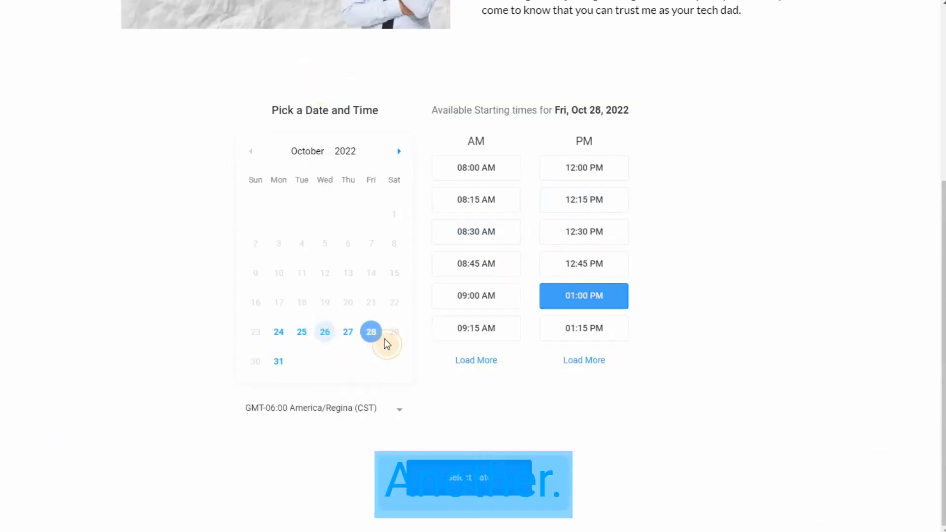
click(475, 202)
click(469, 477)
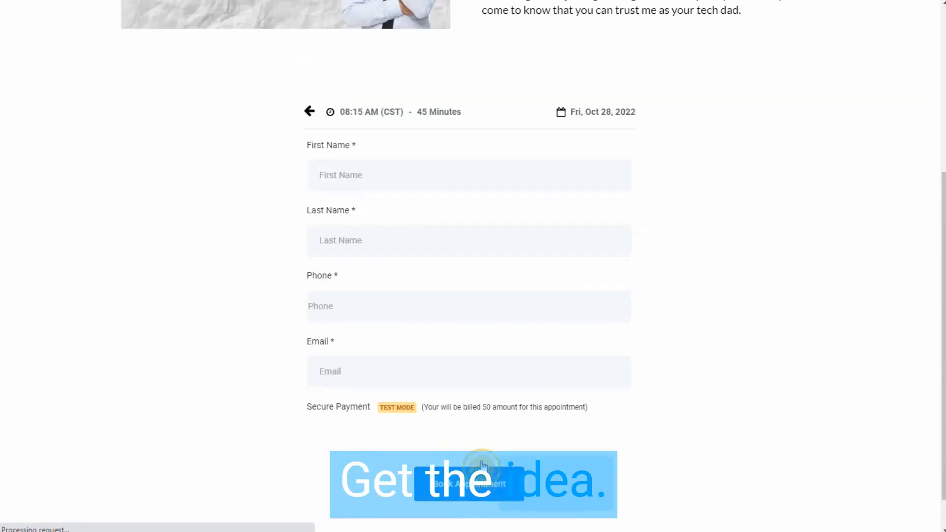
Step: Test the embedded "Need Help?" video on the preview page by playing and pausing it
scroll(434, 318, up, 5)
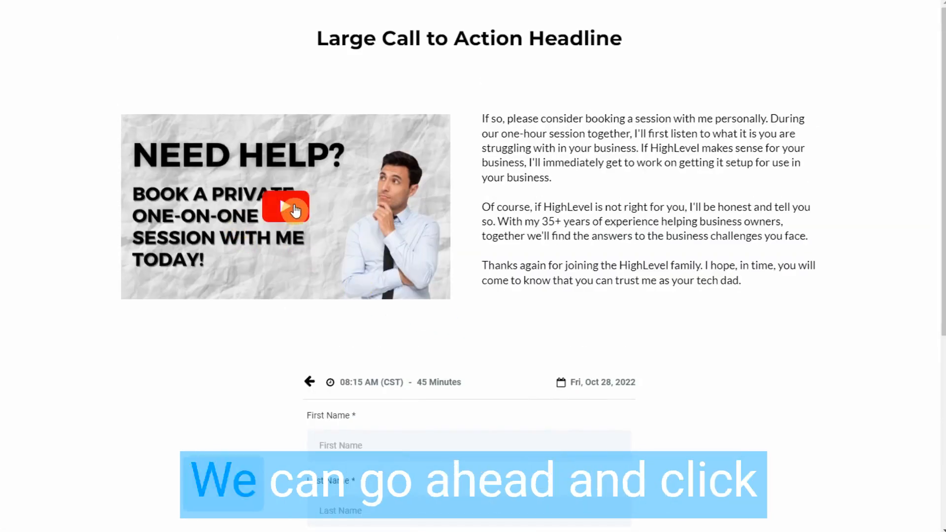
click(281, 212)
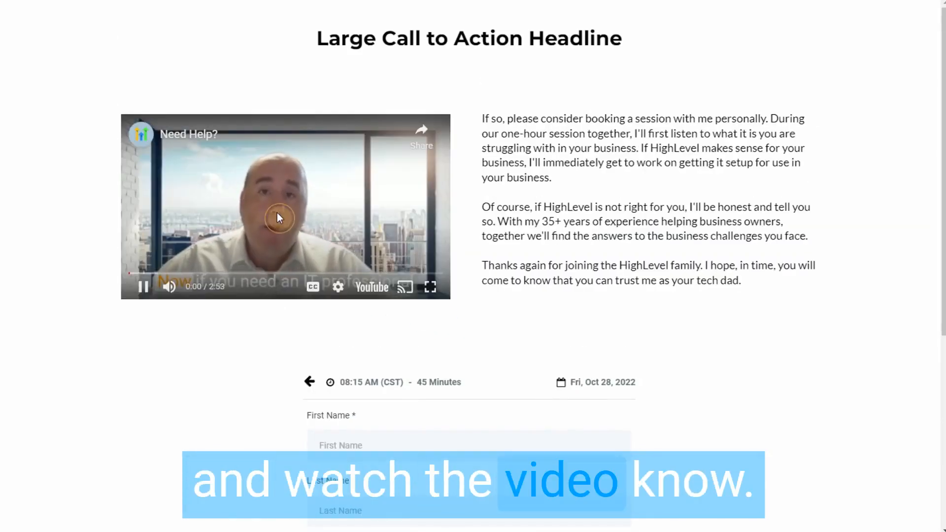
click(277, 212)
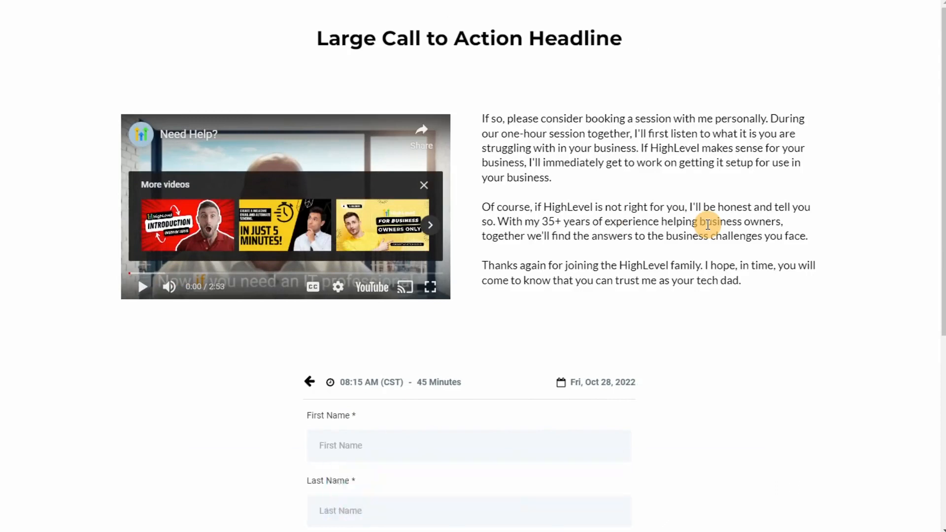